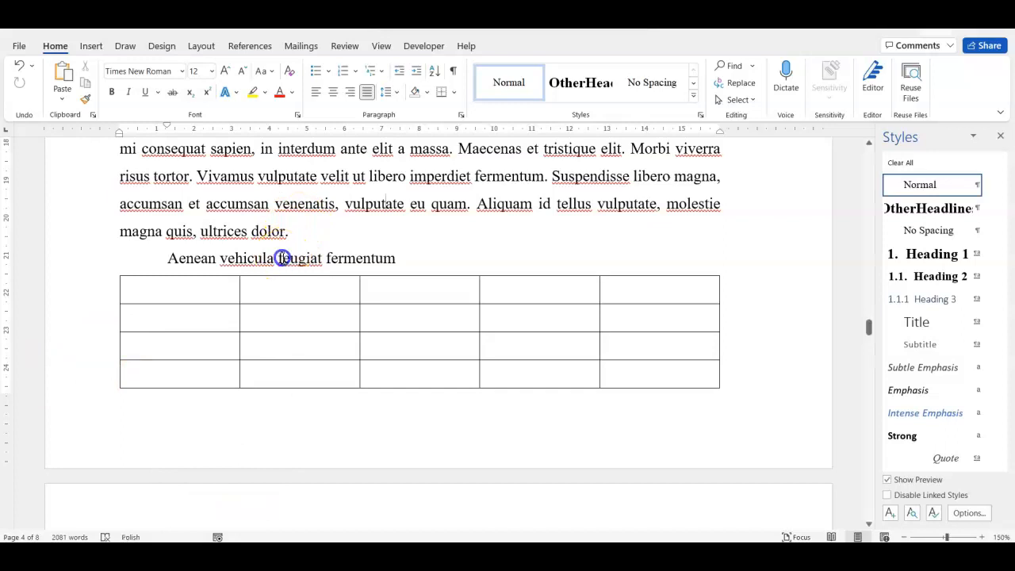
# - Start a new paragraph style based on the title line above the table and name it ObjectTitle
pyautogui.click(254, 260)
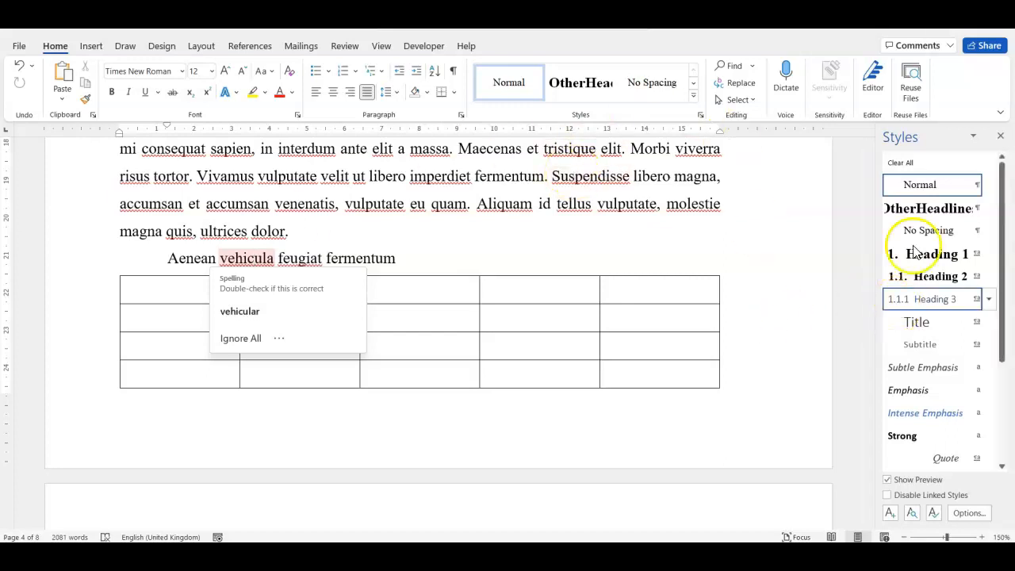
pyautogui.scroll(-2, 925, 333)
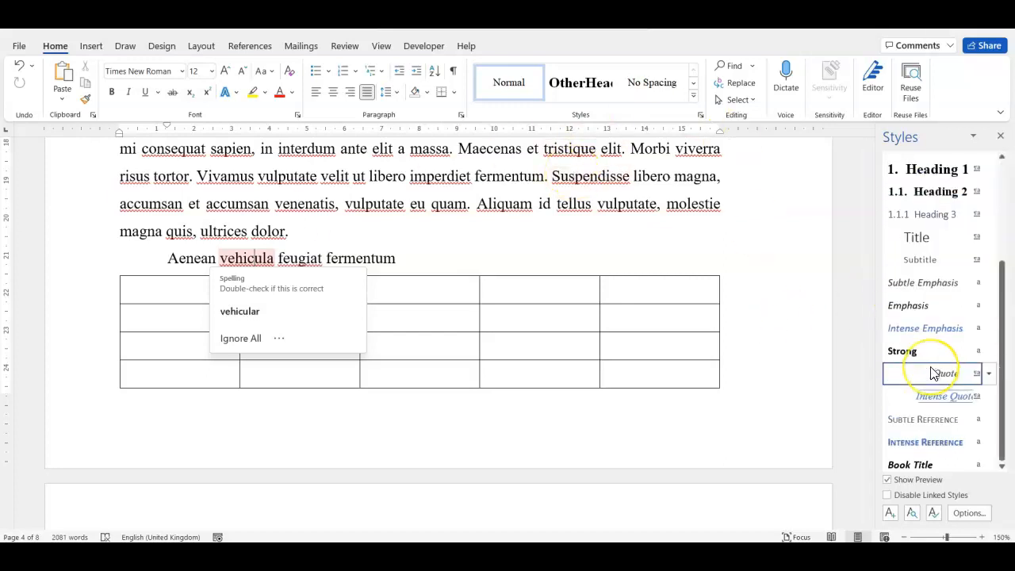
pyautogui.click(891, 513)
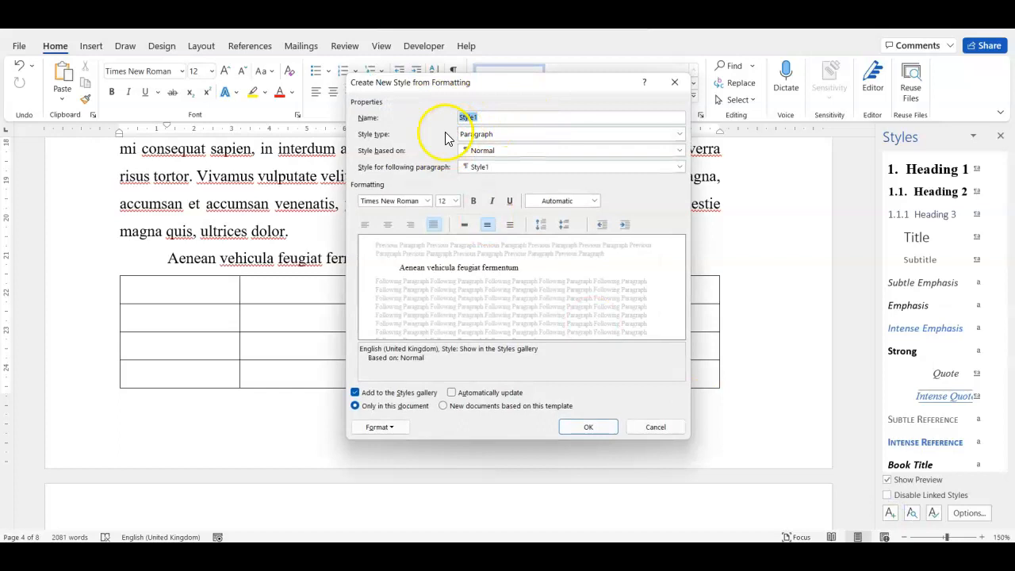
pyautogui.write('Object')
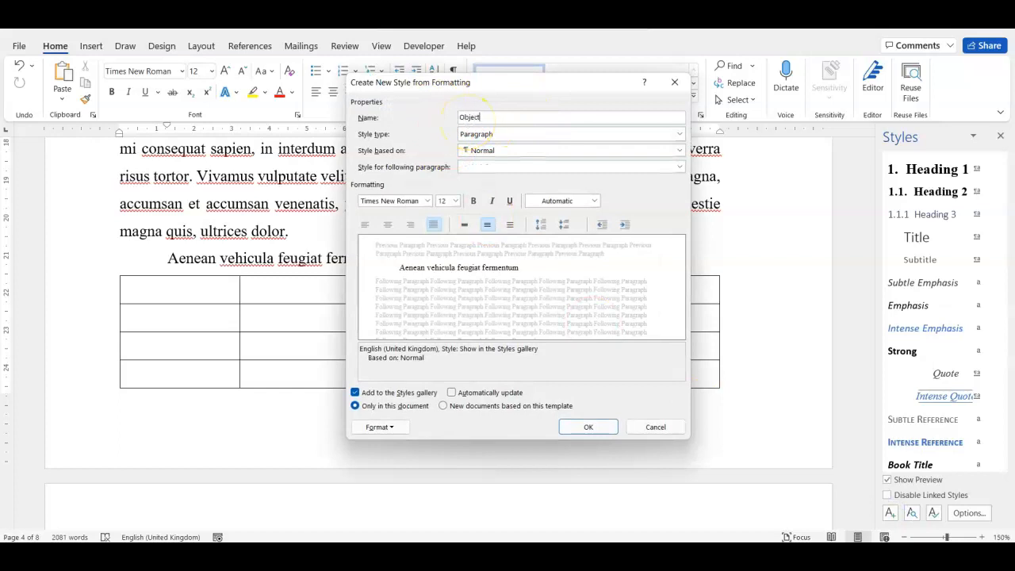
pyautogui.write('Title')
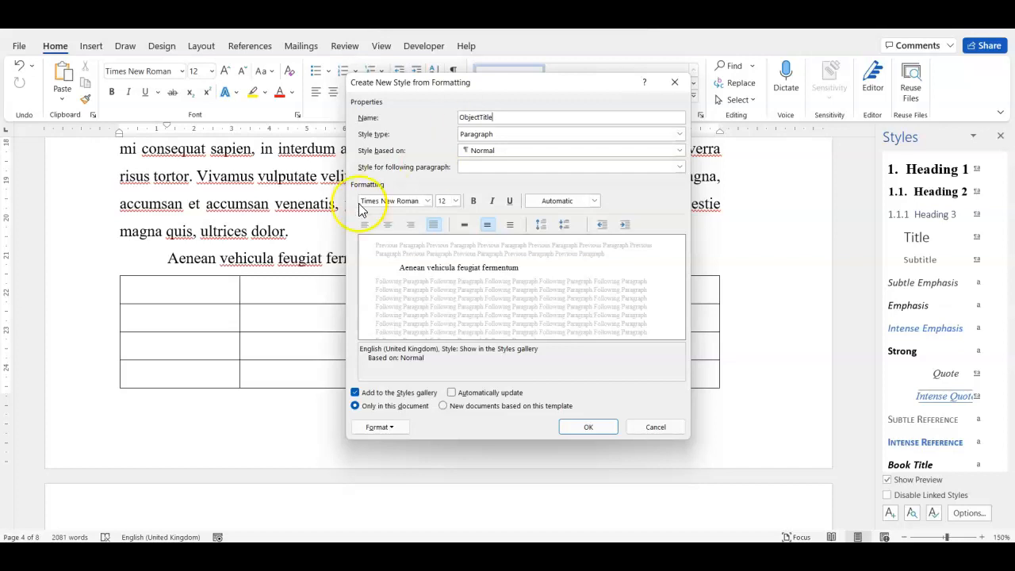
# - Give the ObjectTitle style no special indentation and single line spacing, and save the style
pyautogui.click(380, 427)
pyautogui.click(364, 304)
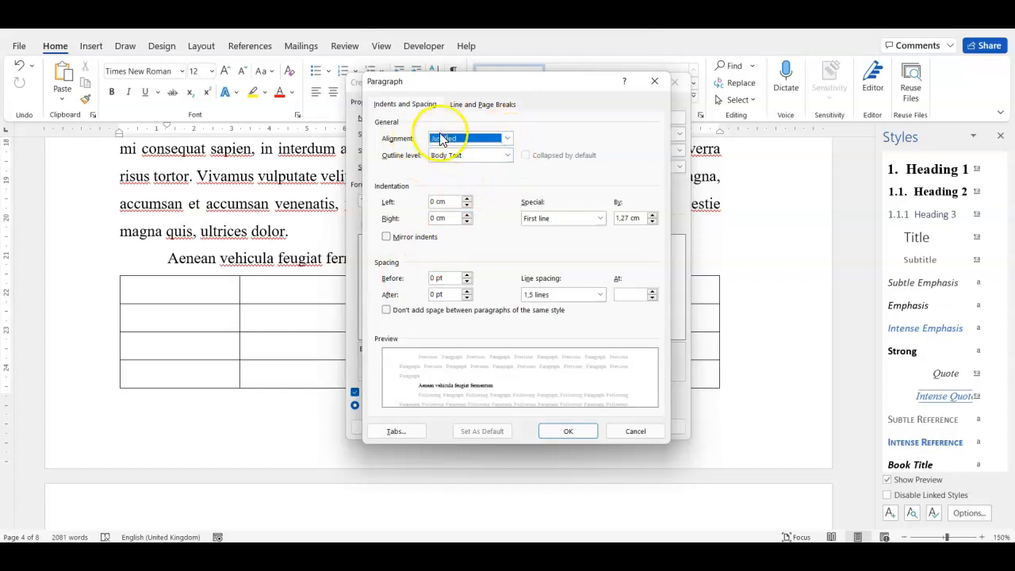
pyautogui.click(577, 217)
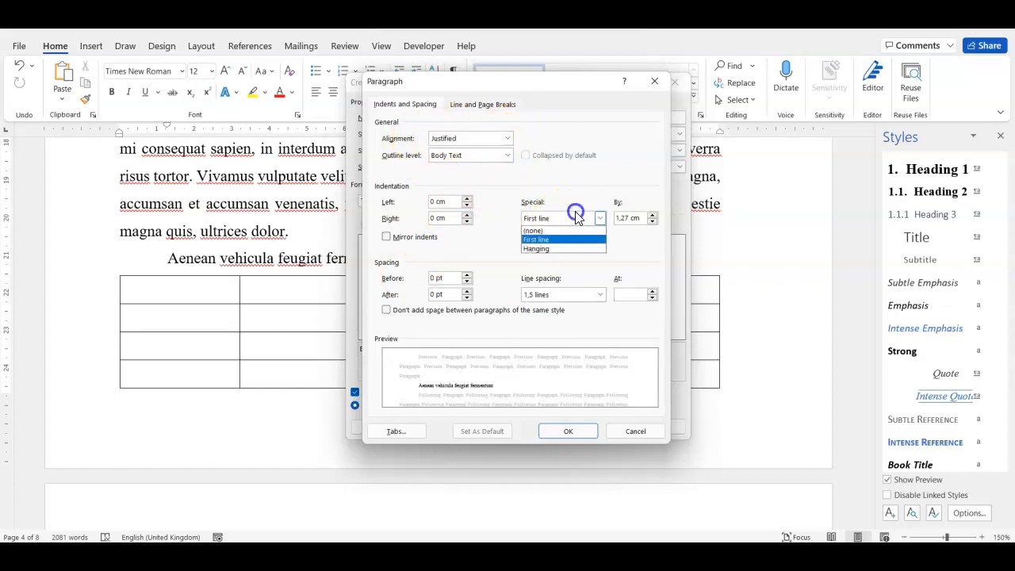
pyautogui.click(531, 230)
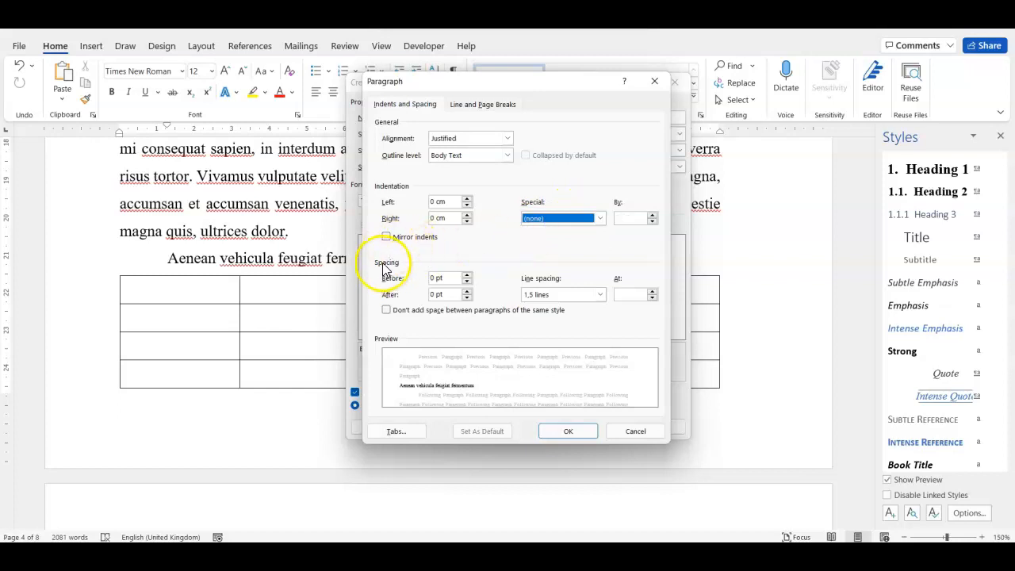
pyautogui.click(562, 295)
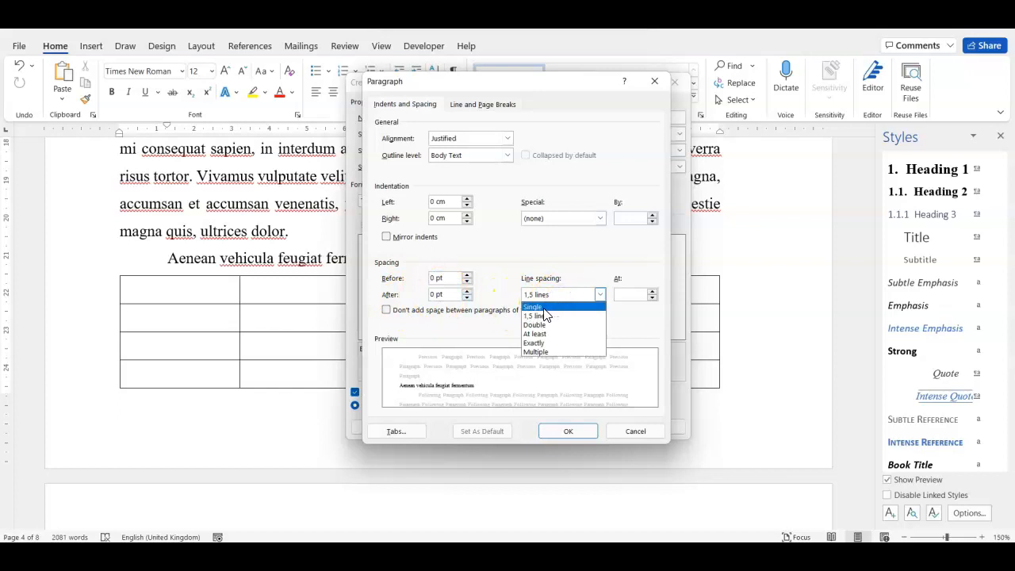
pyautogui.click(543, 308)
pyautogui.click(417, 94)
pyautogui.click(575, 430)
pyautogui.click(585, 425)
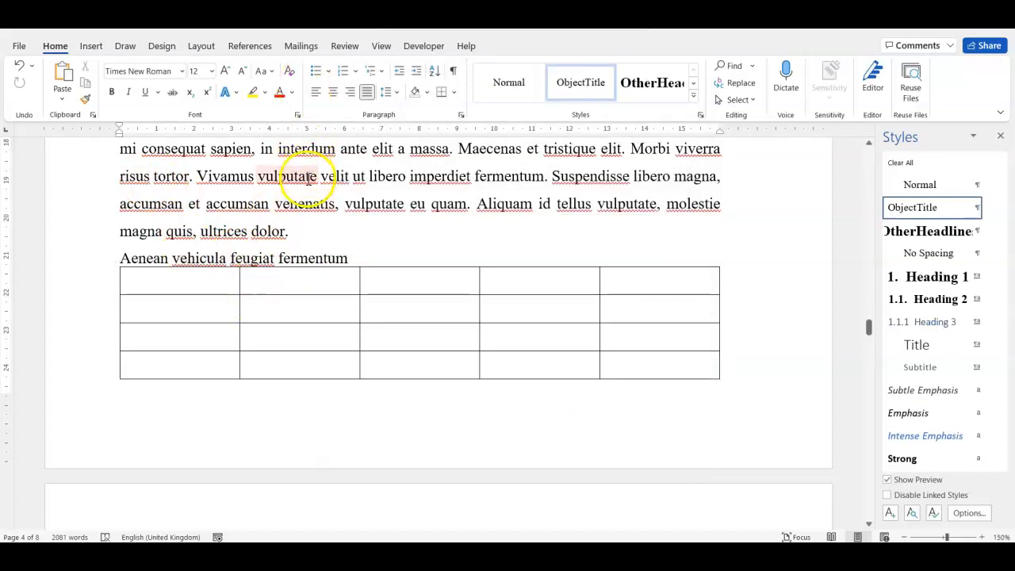
# - Center the title line "Aenean vehicula feugiat fermentum" above the table
pyautogui.click(333, 97)
pyautogui.click(354, 261)
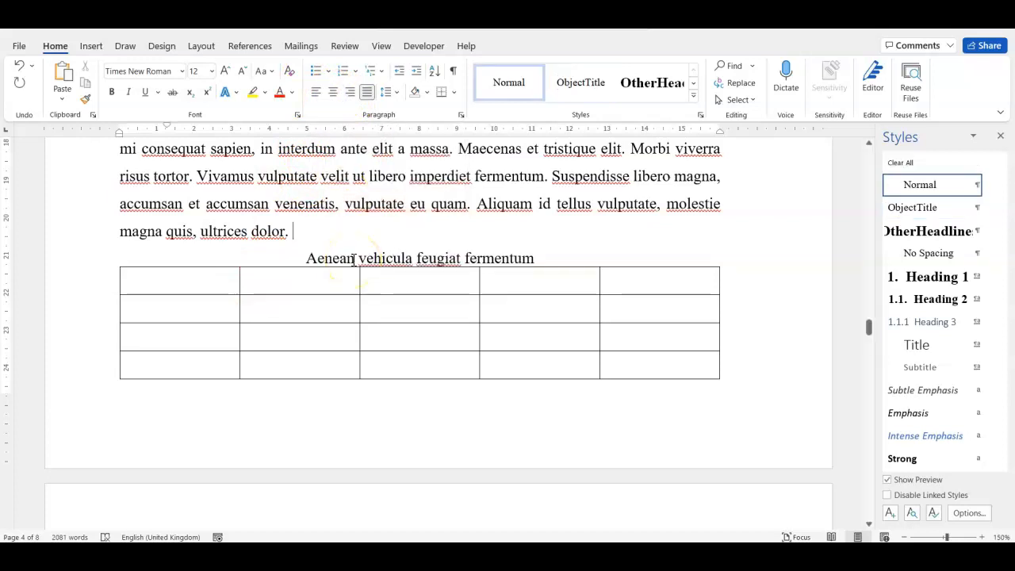
pyautogui.click(309, 276)
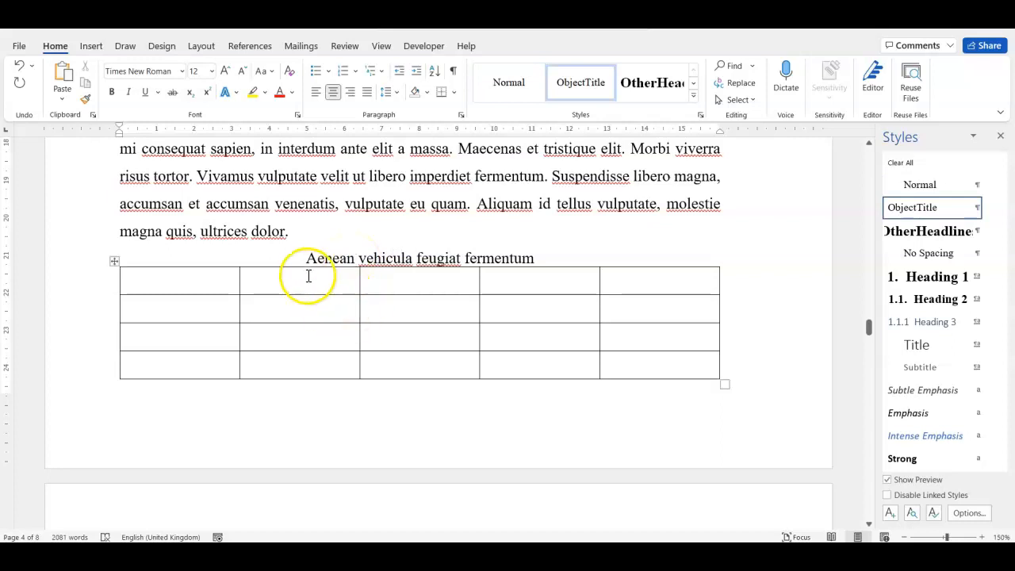
# - Add an empty line above the table title and align it to the right
pyautogui.click(304, 259)
pyautogui.press('Return')
pyautogui.press('Down')
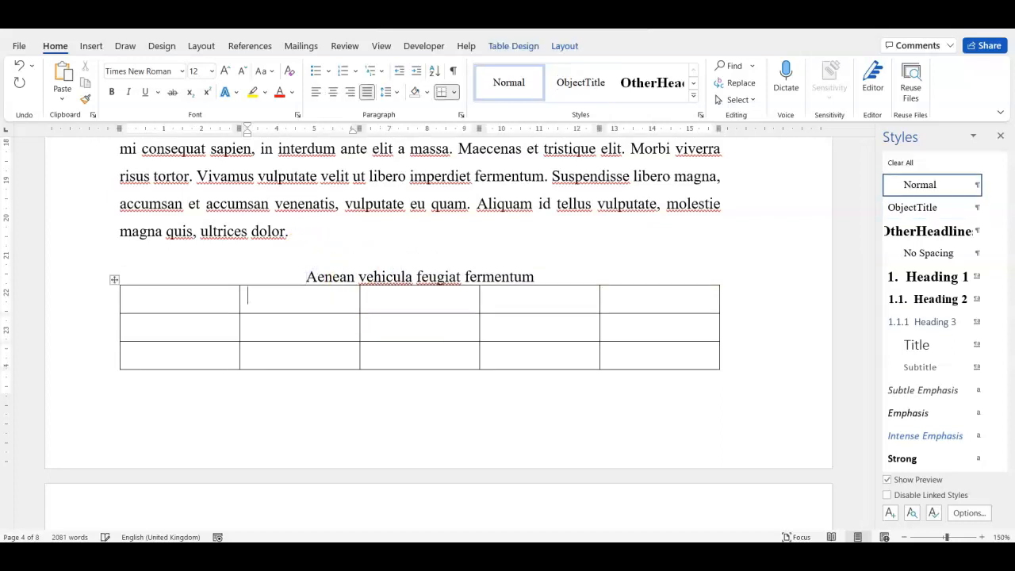
pyautogui.click(306, 256)
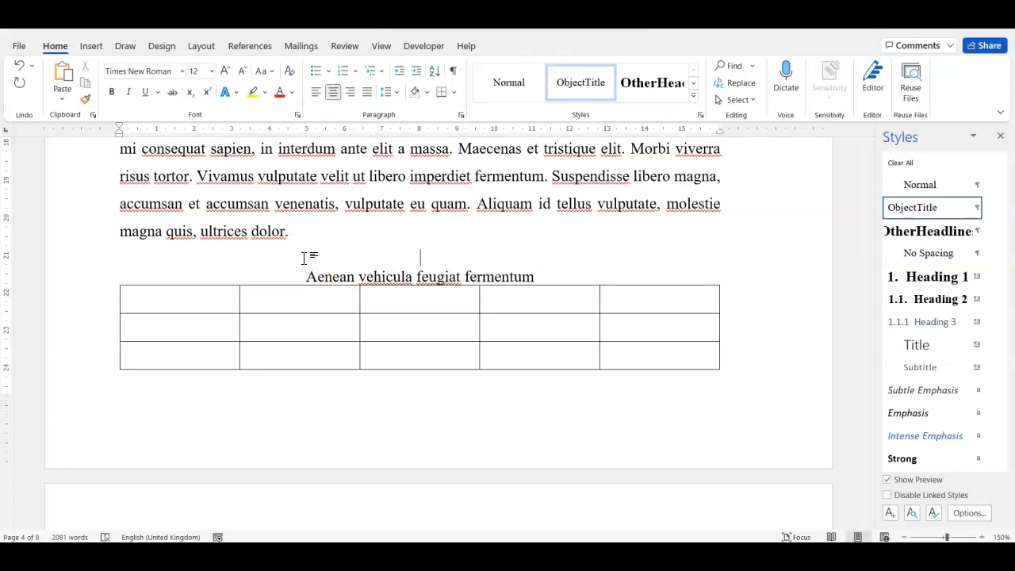
pyautogui.click(353, 95)
pyautogui.scroll(10, 356, 98)
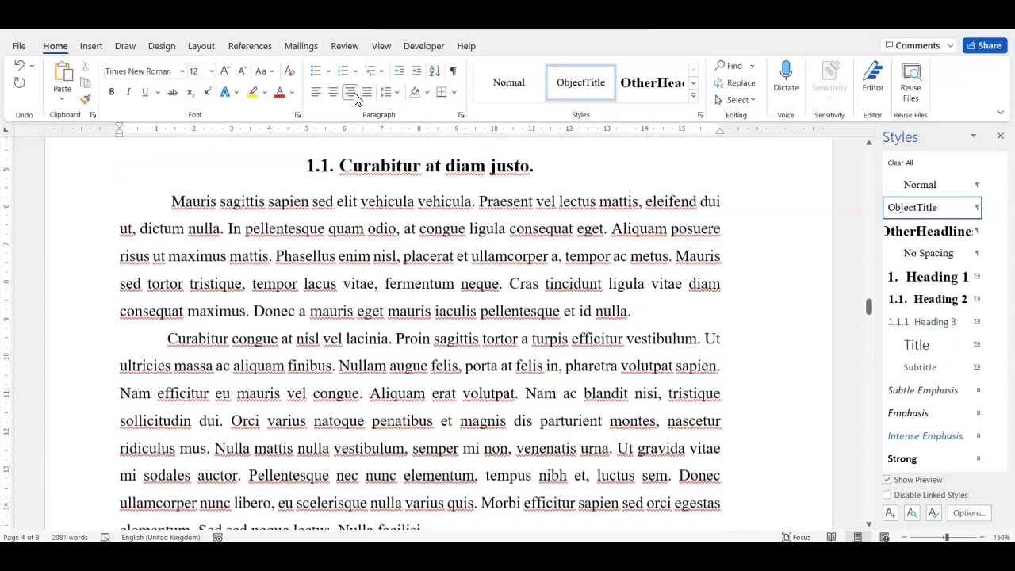
pyautogui.scroll(5, 355, 96)
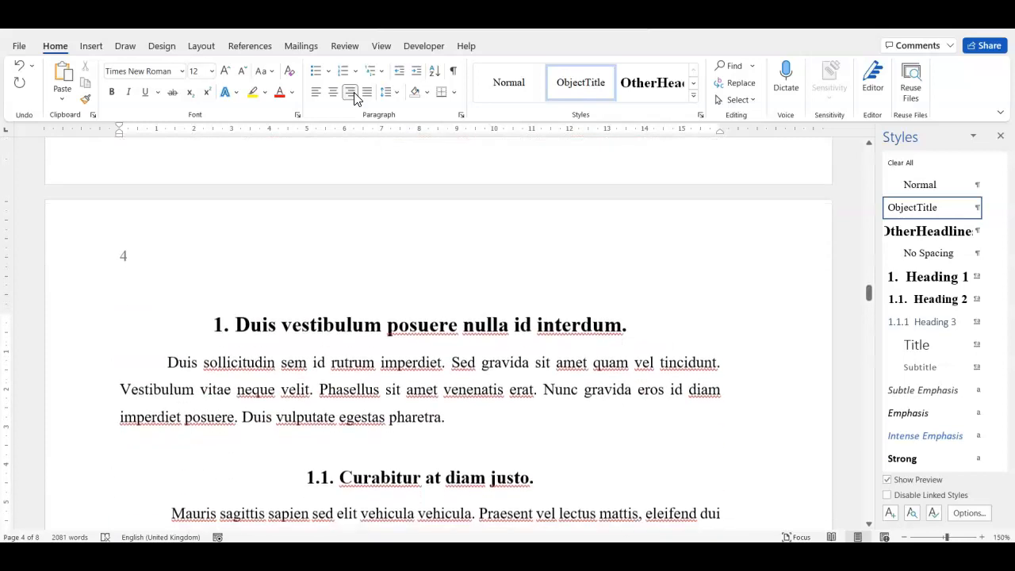
pyautogui.scroll(-15, 355, 96)
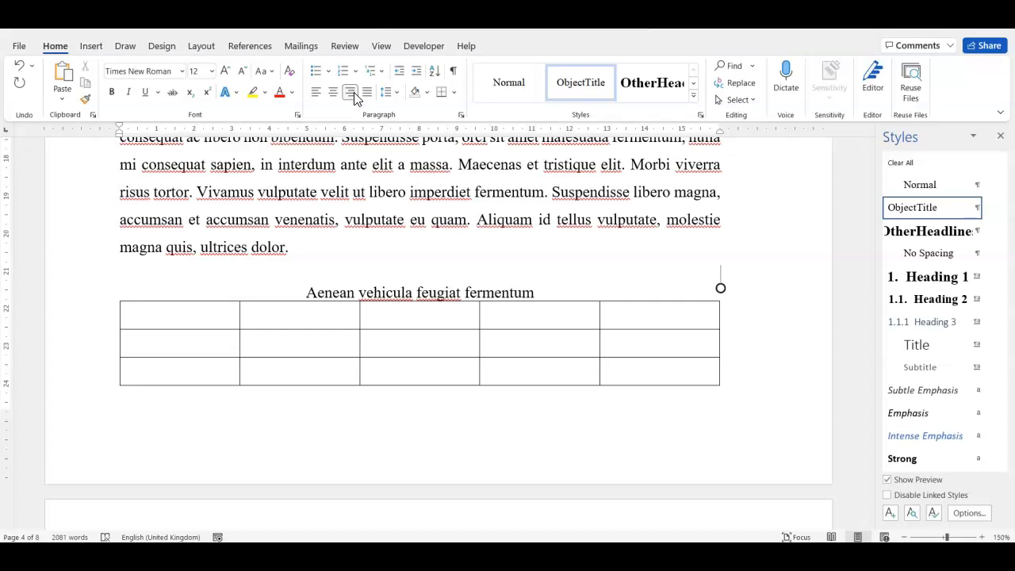
pyautogui.write('Table 1.1.')
pyautogui.press('BackSpace')
pyautogui.press('BackSpace')
pyautogui.press('BackSpace')
pyautogui.press('BackSpace')
pyautogui.press('BackSpace')
pyautogui.press('BackSpace')
pyautogui.press('BackSpace')
pyautogui.press('BackSpace')
pyautogui.press('BackSpace')
pyautogui.press('BackSpace')
# - Start inserting a caption on the empty line above the table title, using the label Table
pyautogui.click(260, 52)
pyautogui.click(260, 49)
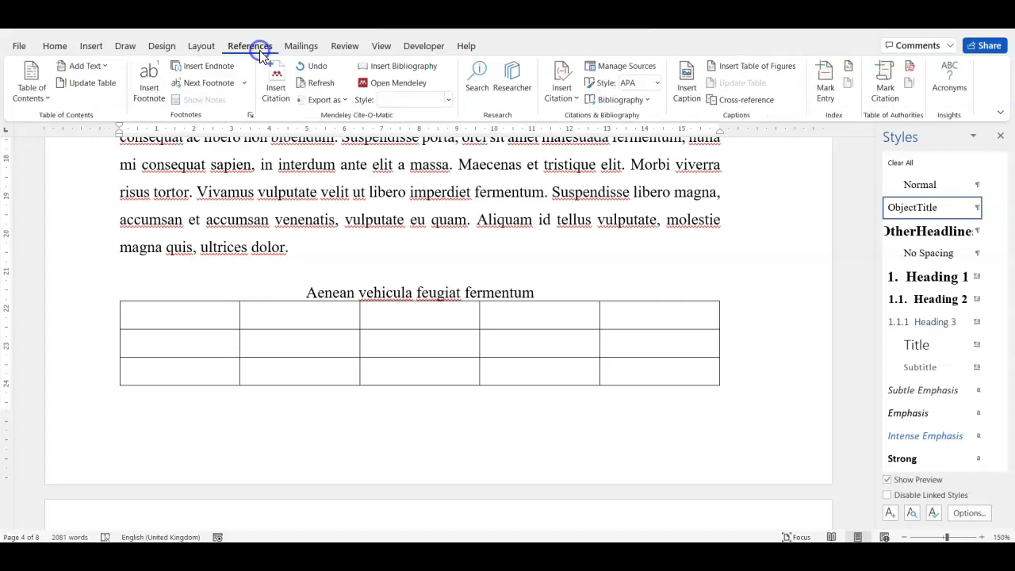
pyautogui.click(687, 97)
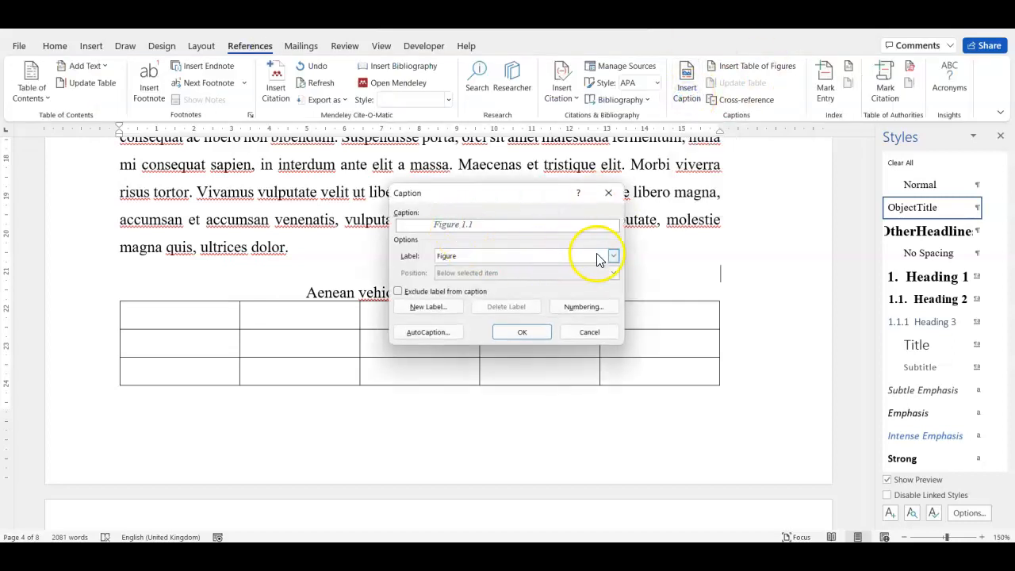
pyautogui.click(612, 256)
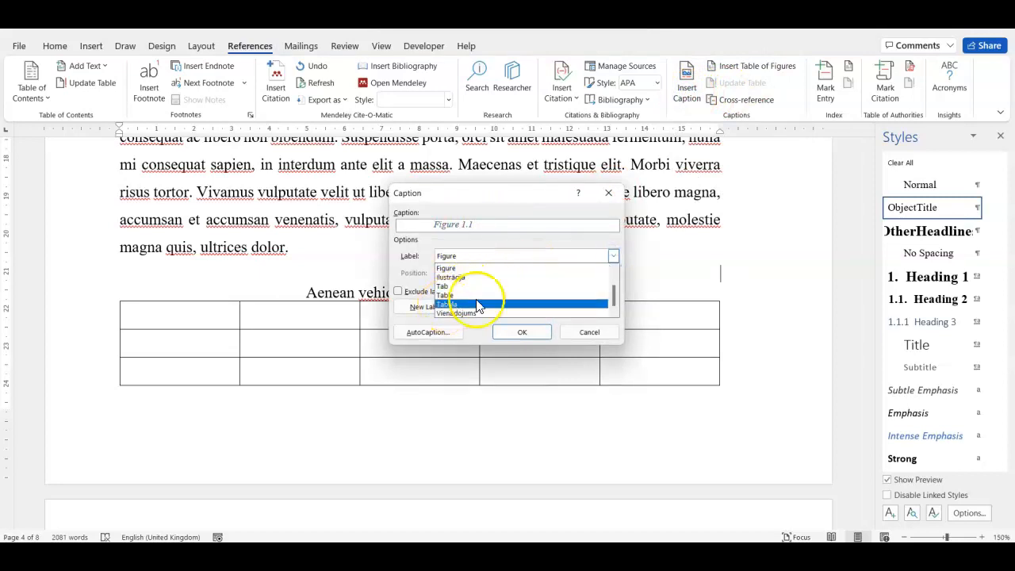
pyautogui.scroll(1, 504, 276)
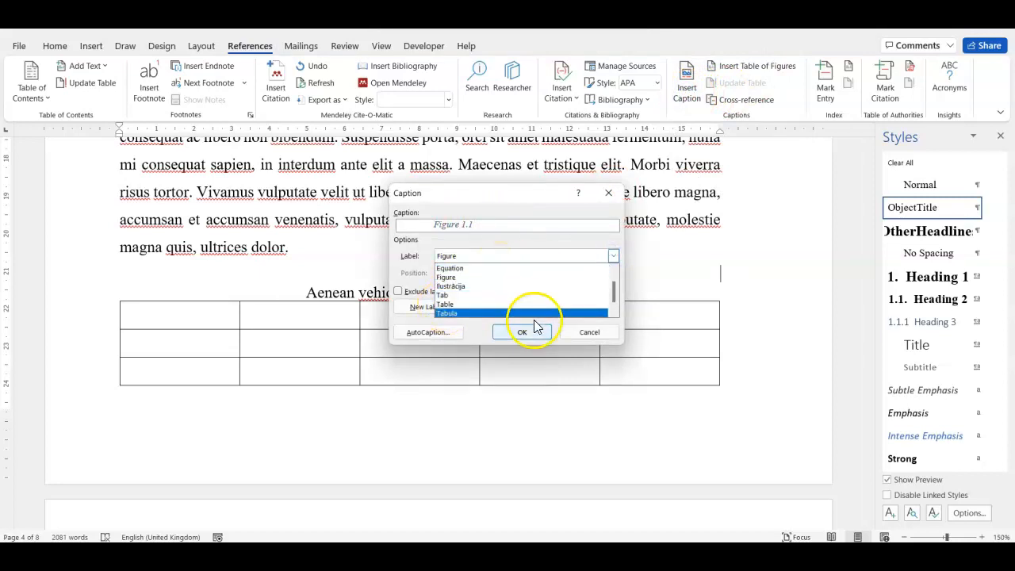
pyautogui.scroll(1, 491, 286)
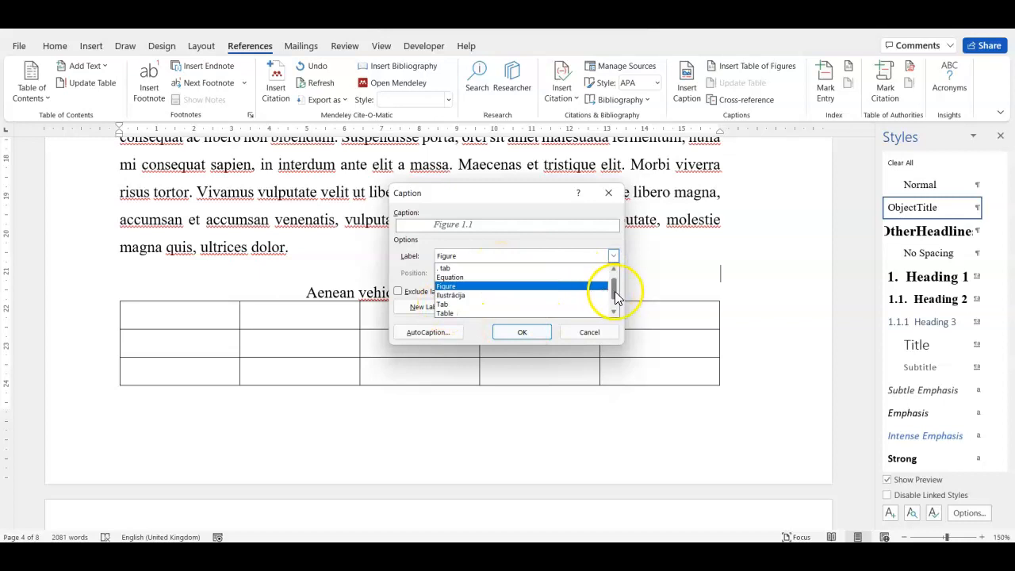
pyautogui.moveTo(615, 291); pyautogui.dragTo(613, 280)
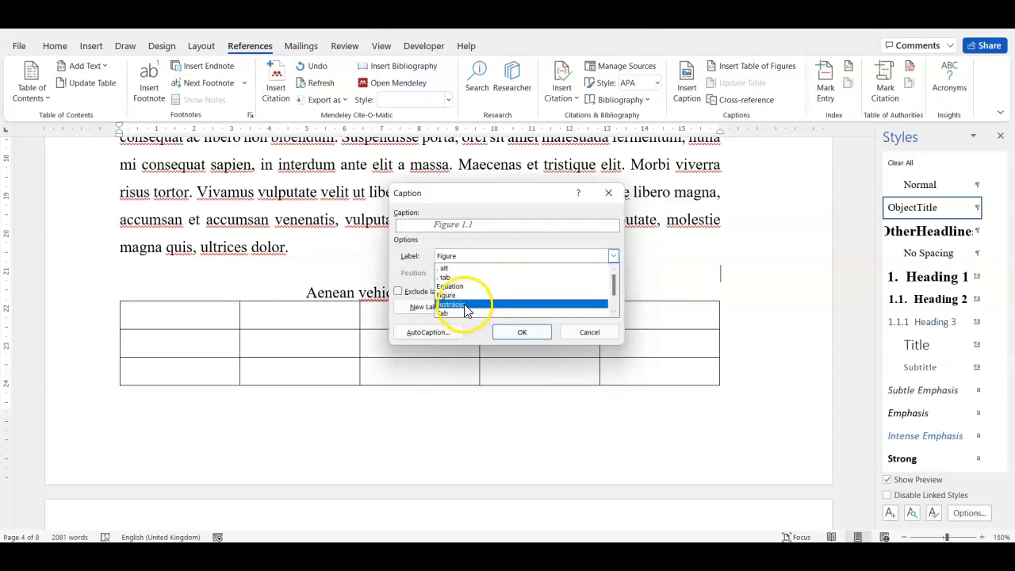
pyautogui.moveTo(612, 283); pyautogui.dragTo(617, 295)
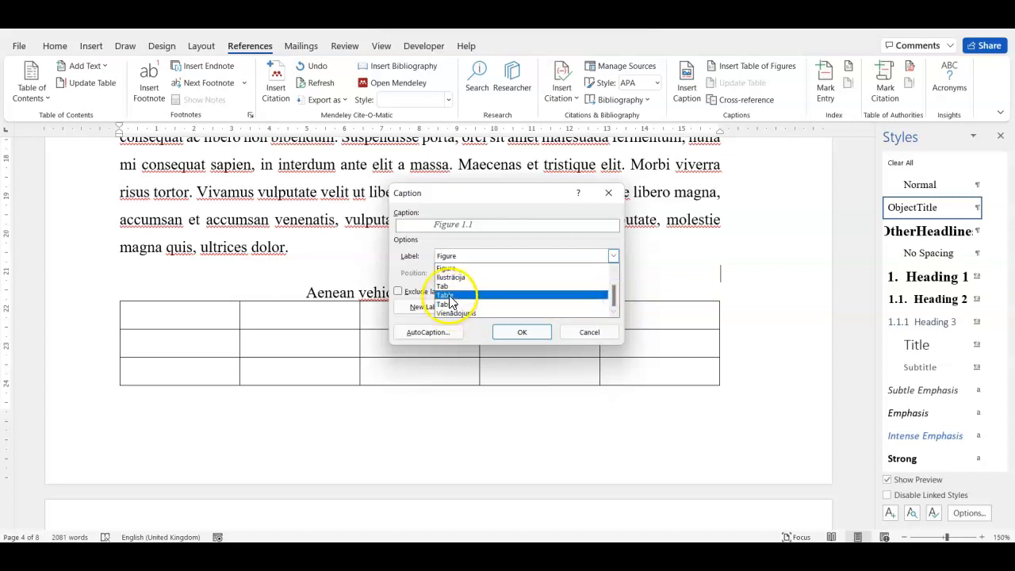
pyautogui.click(447, 296)
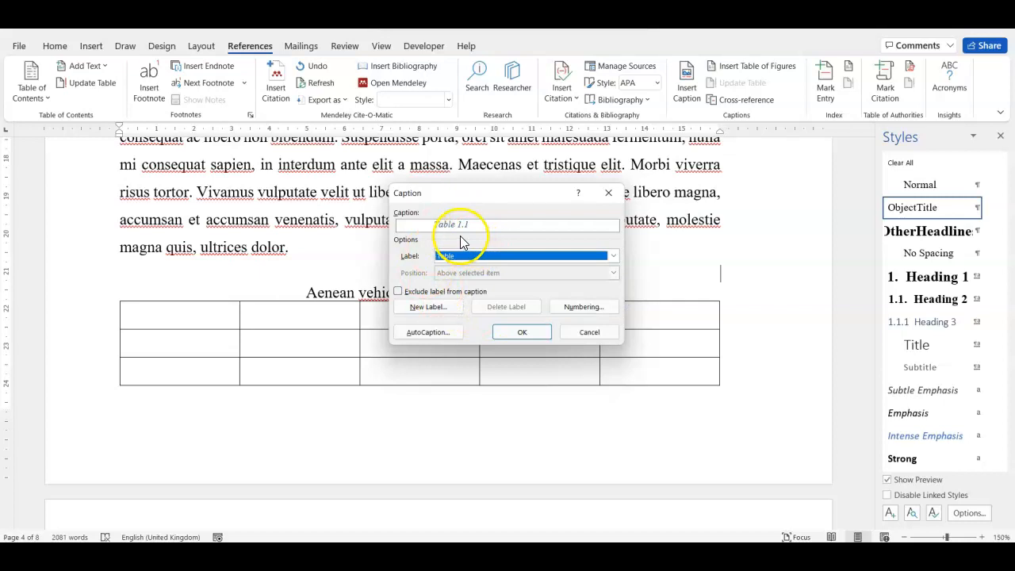
# - Set the caption's chapter numbering to follow Heading 1 with a period separator, and insert the caption
pyautogui.click(596, 309)
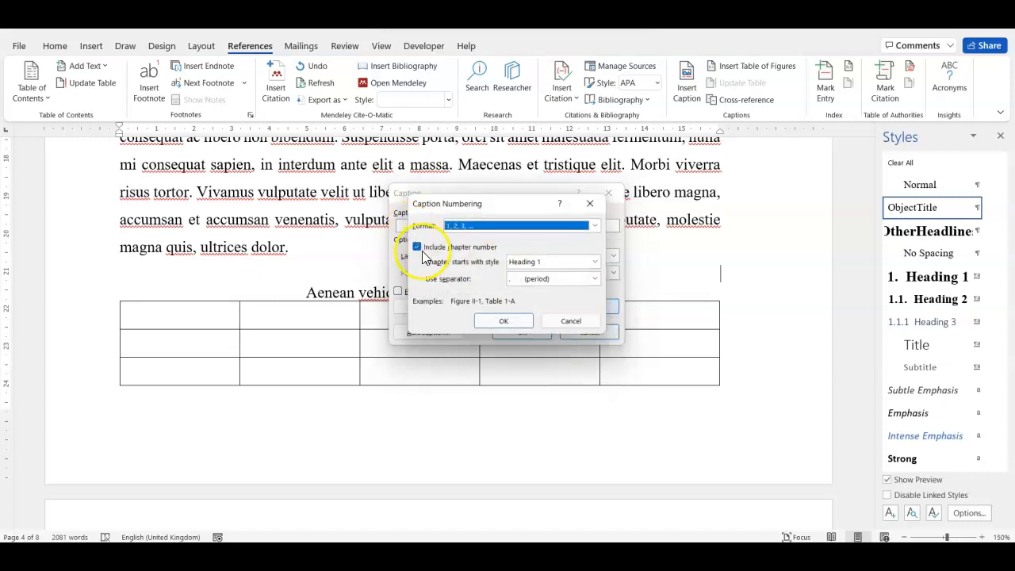
pyautogui.click(548, 263)
pyautogui.click(549, 265)
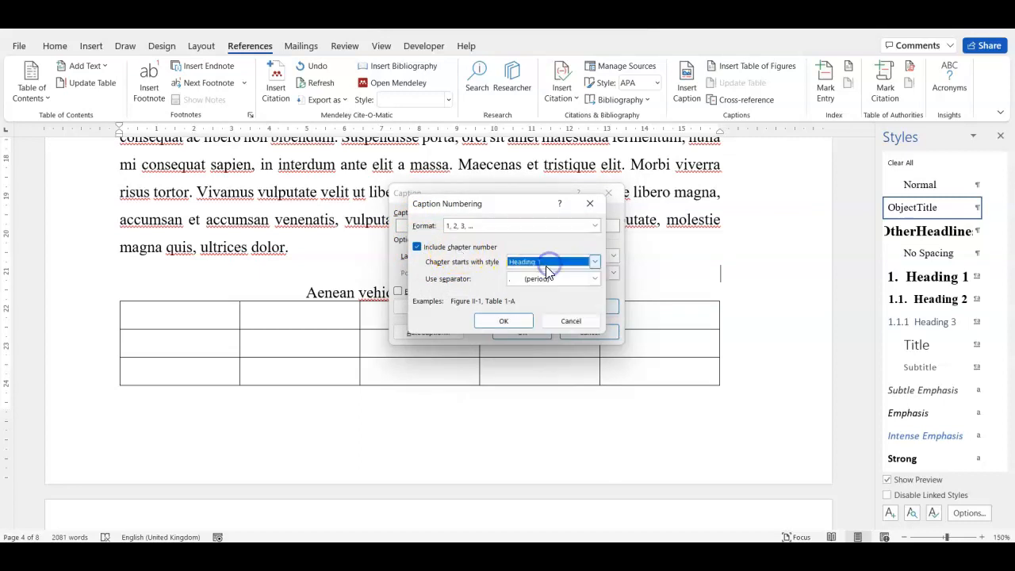
pyautogui.click(535, 278)
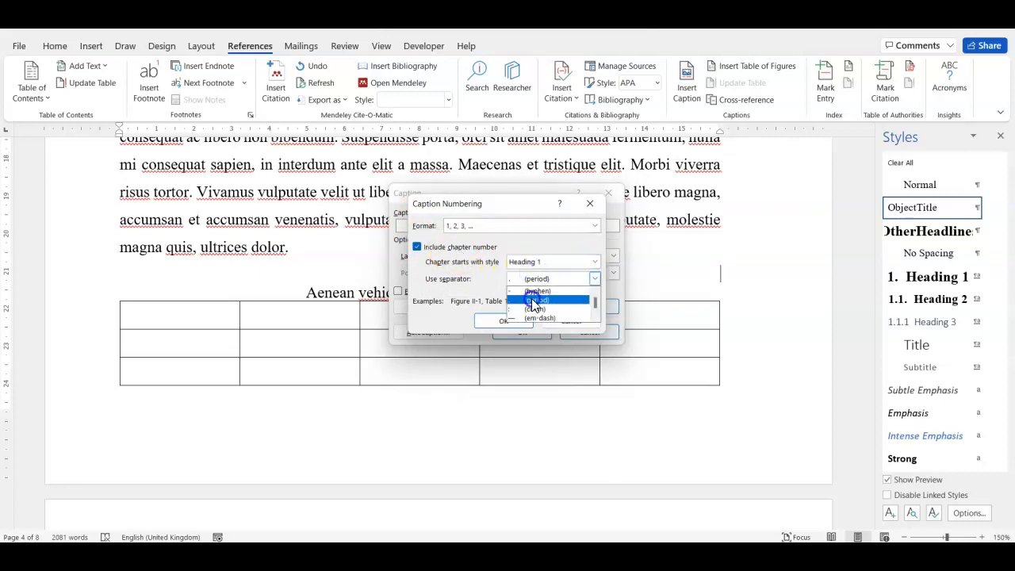
pyautogui.click(534, 302)
pyautogui.click(513, 321)
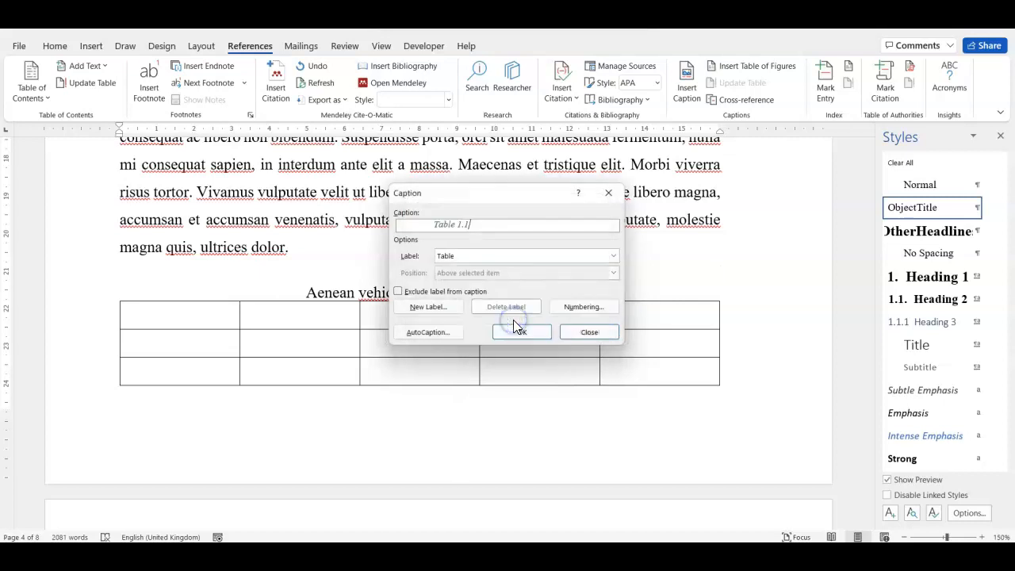
pyautogui.click(518, 333)
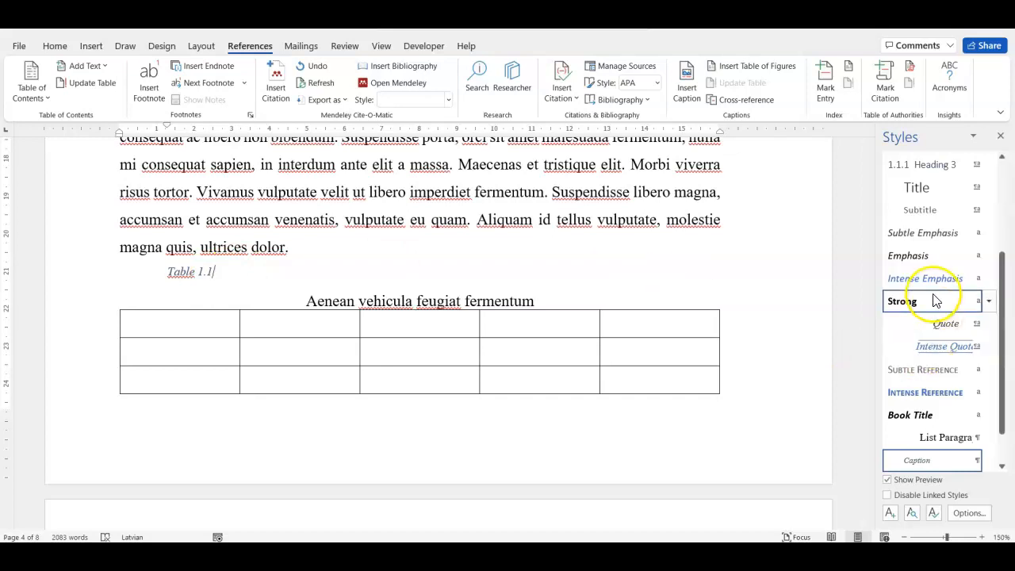
# - Apply the ObjectTitle style to the inserted table caption and align it to the right
pyautogui.scroll(3, 934, 300)
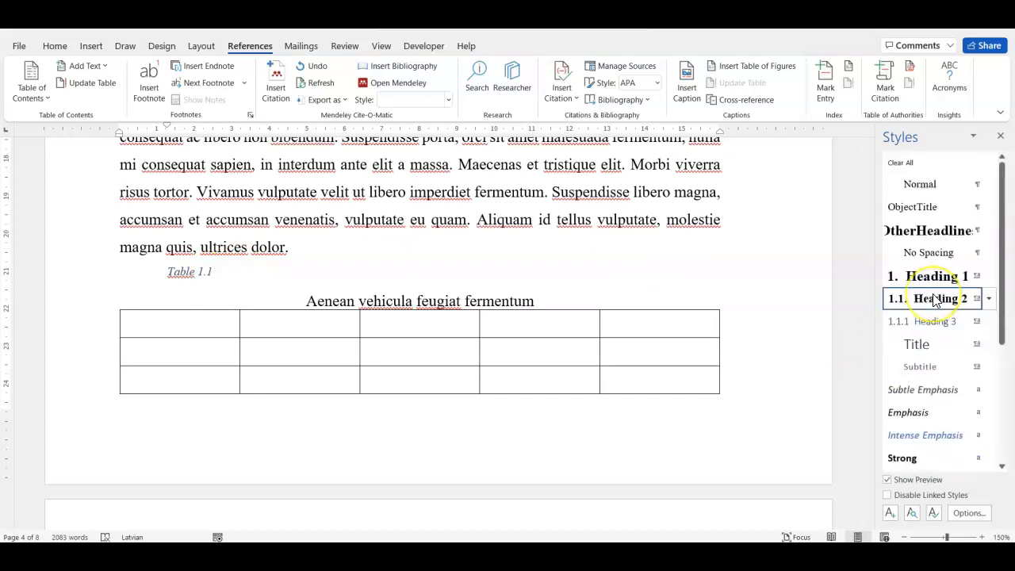
pyautogui.click(919, 207)
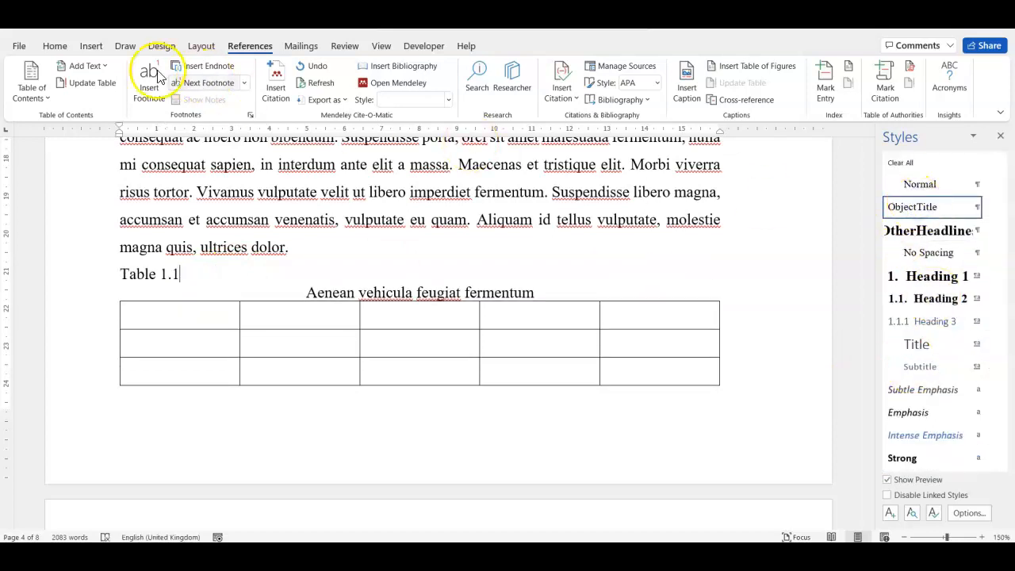
pyautogui.click(55, 46)
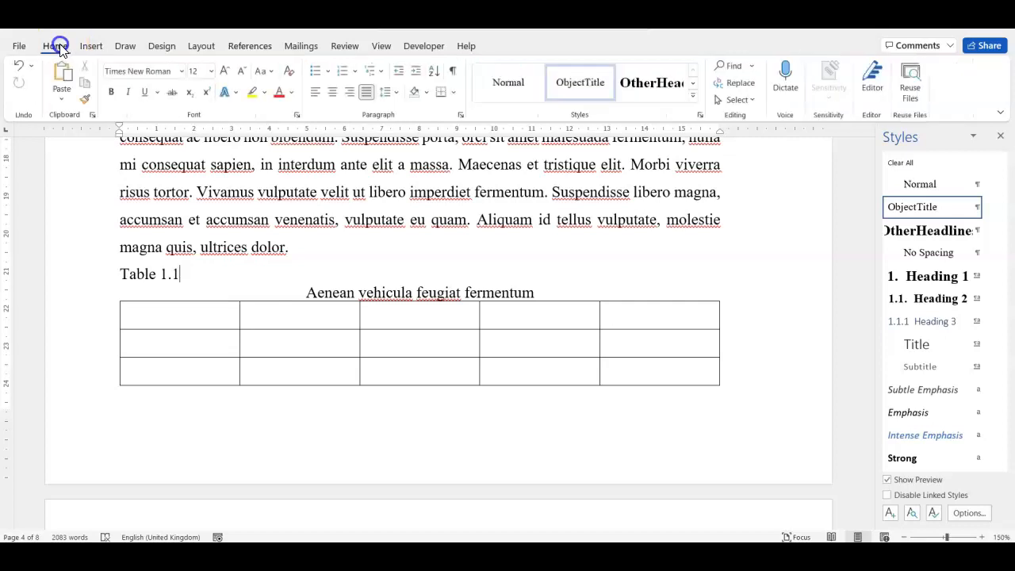
pyautogui.click(349, 93)
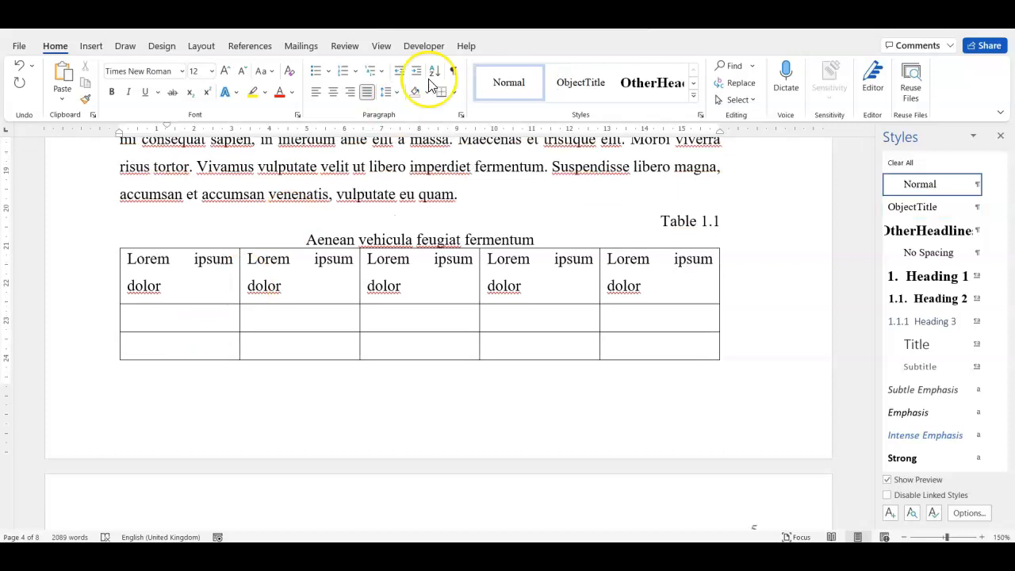
# - Insert a new row below the first empty row under the table's header
pyautogui.scroll(-4, 424, 70)
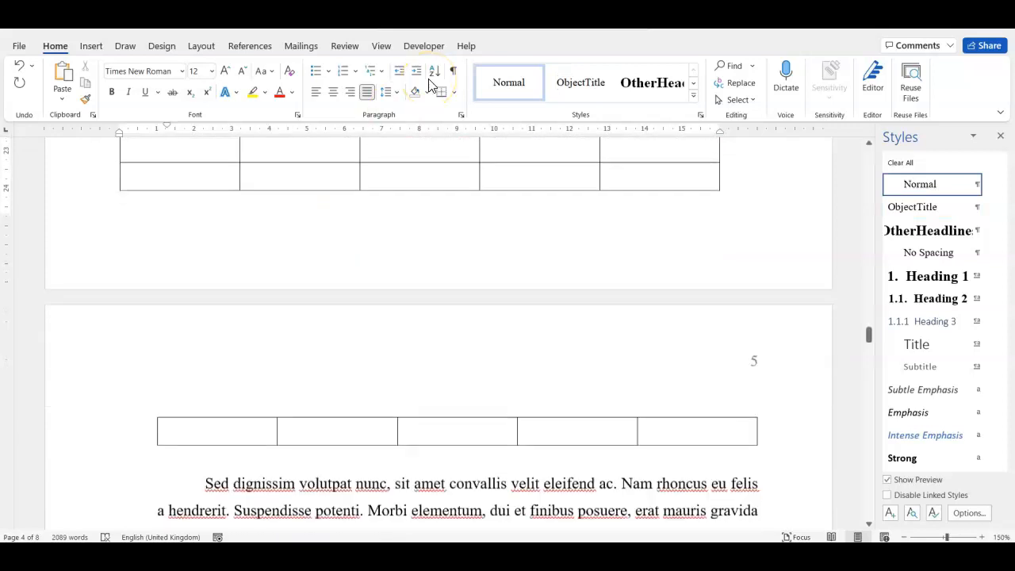
pyautogui.scroll(2, 429, 85)
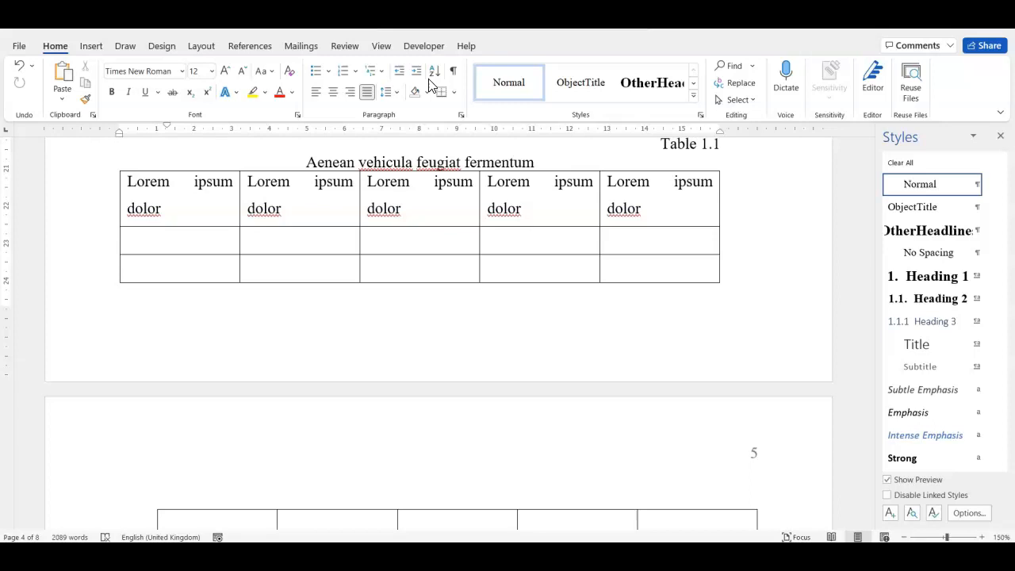
pyautogui.scroll(-2, 542, 410)
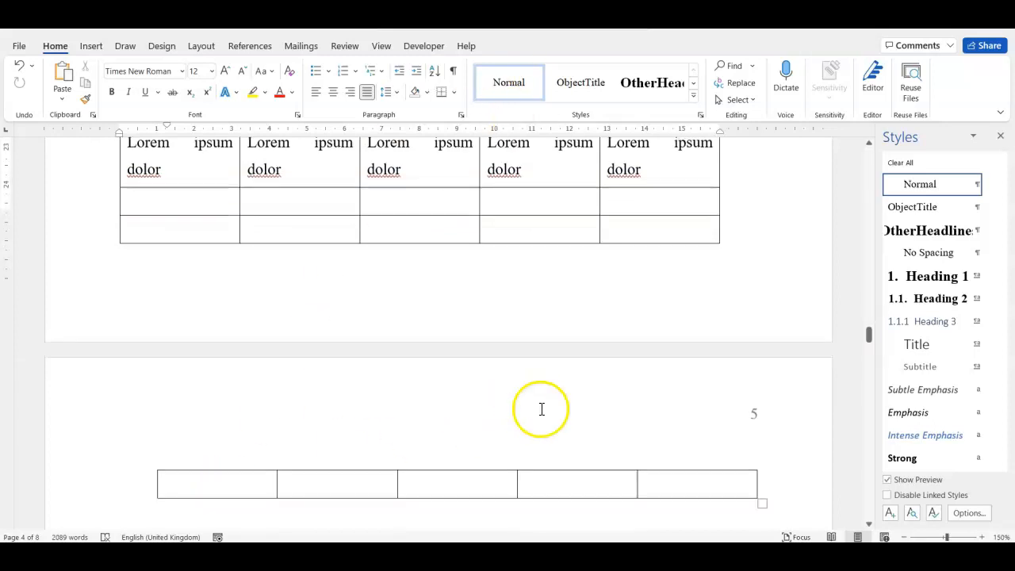
pyautogui.scroll(1, 542, 414)
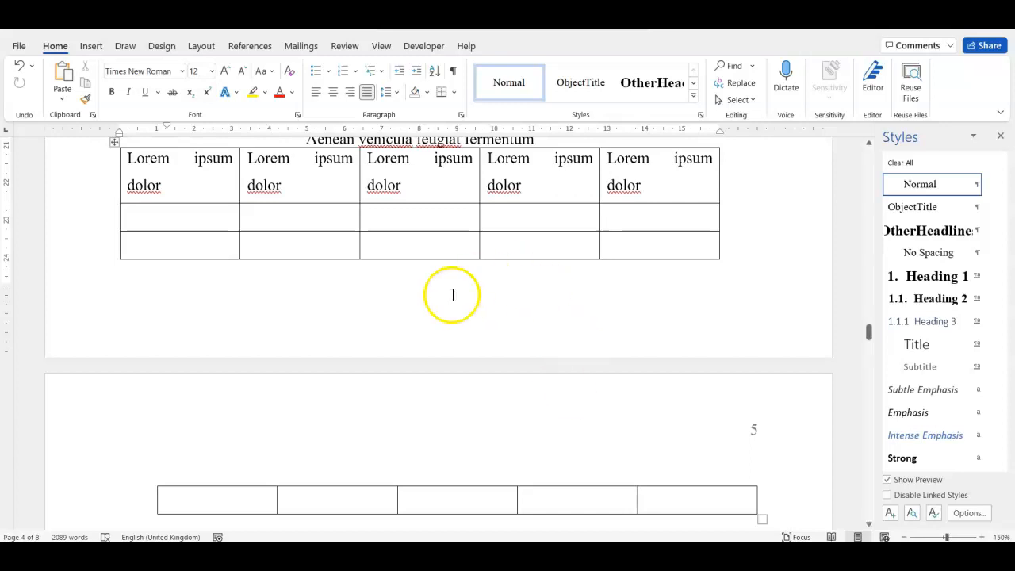
pyautogui.scroll(2, 453, 294)
pyautogui.click(199, 265)
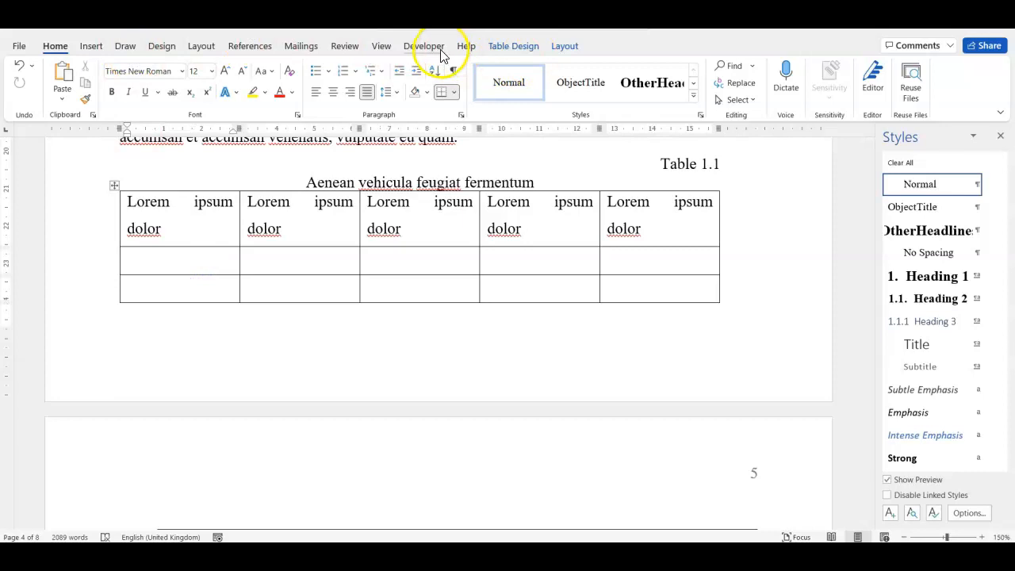
pyautogui.click(569, 46)
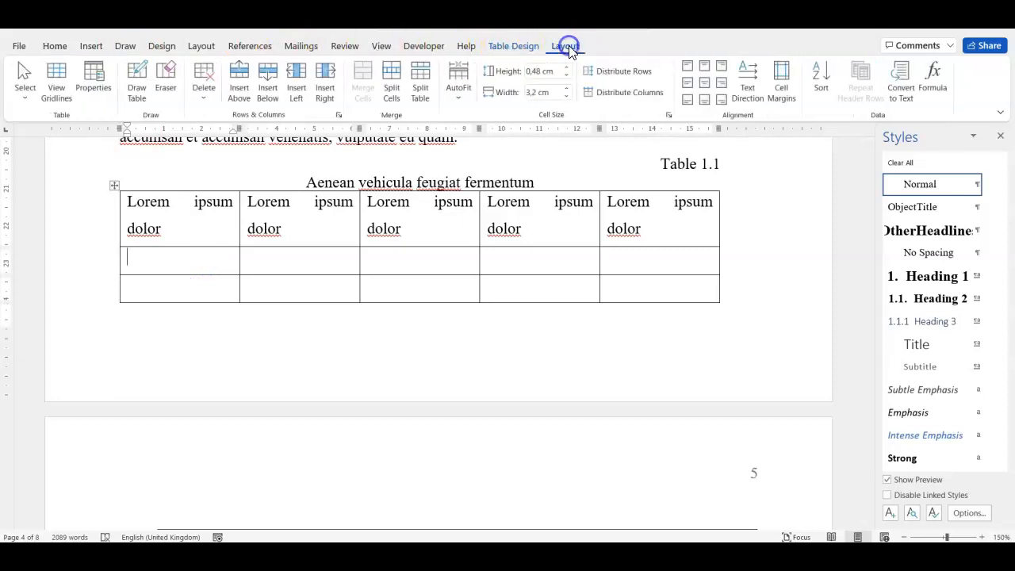
pyautogui.click(267, 89)
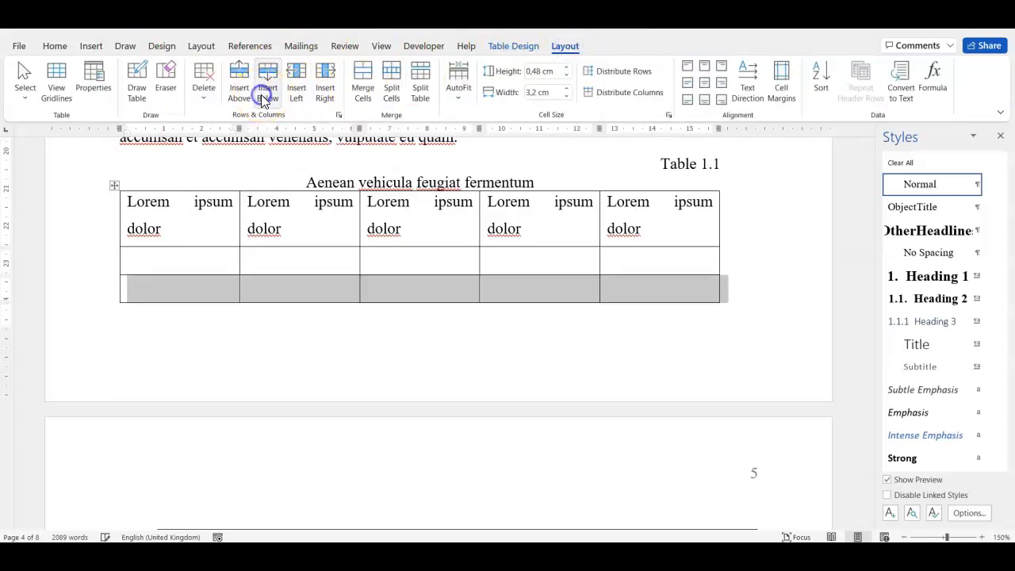
# - Number the five cells of the row directly below the table header 1 to 5
pyautogui.click(152, 256)
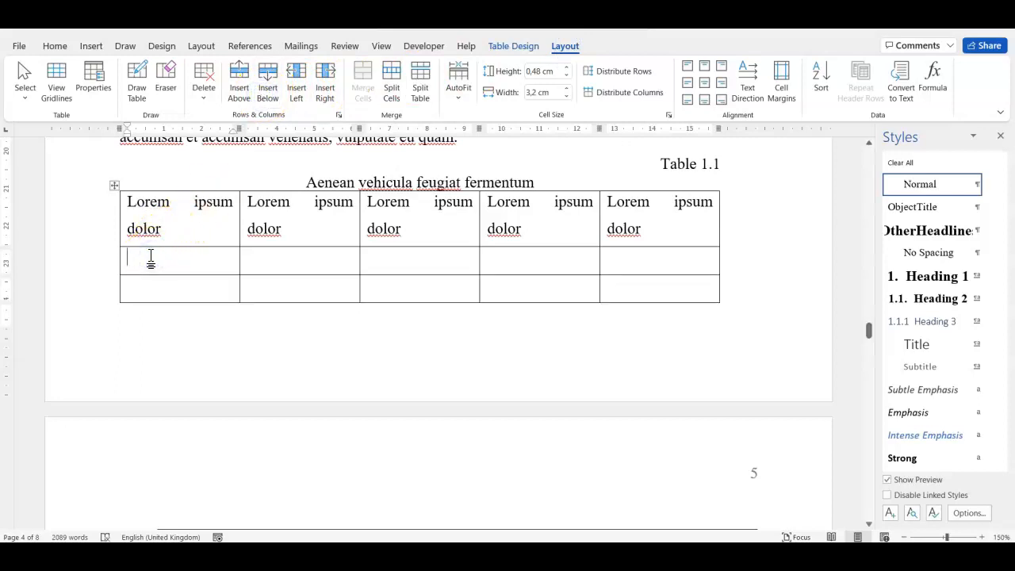
pyautogui.write('1')
pyautogui.press('Tab')
pyautogui.write('2')
pyautogui.press('Tab')
pyautogui.write('3')
pyautogui.press('Tab')
pyautogui.write('4')
pyautogui.press('Tab')
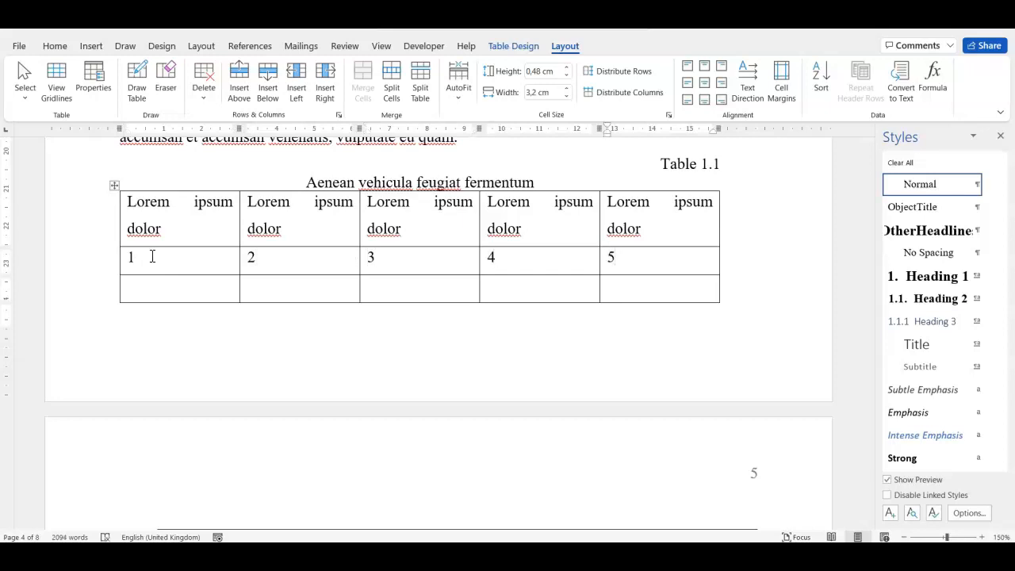
# - Center the numbers in the numbering row below the header, both horizontally and vertically
pyautogui.hotkey('shift', 'Left')
pyautogui.hotkey('shift', 'Left')
pyautogui.hotkey('shift', 'Left')
pyautogui.hotkey('shift', 'Left')
pyautogui.hotkey('shift', 'Left')
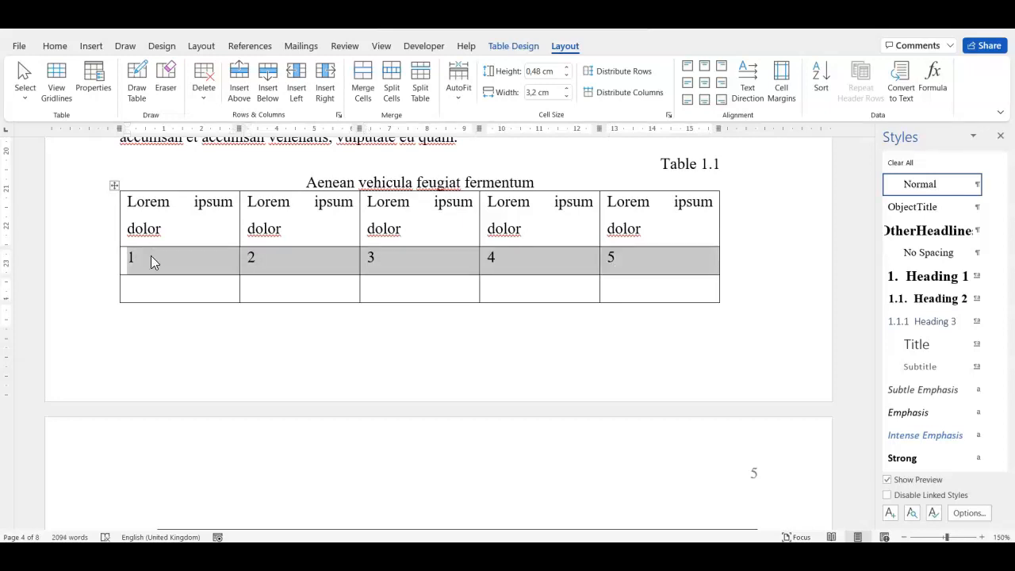
pyautogui.click(710, 88)
# - Split the table at its first row on page 5 and add an empty line between the two parts
pyautogui.scroll(-3, 544, 245)
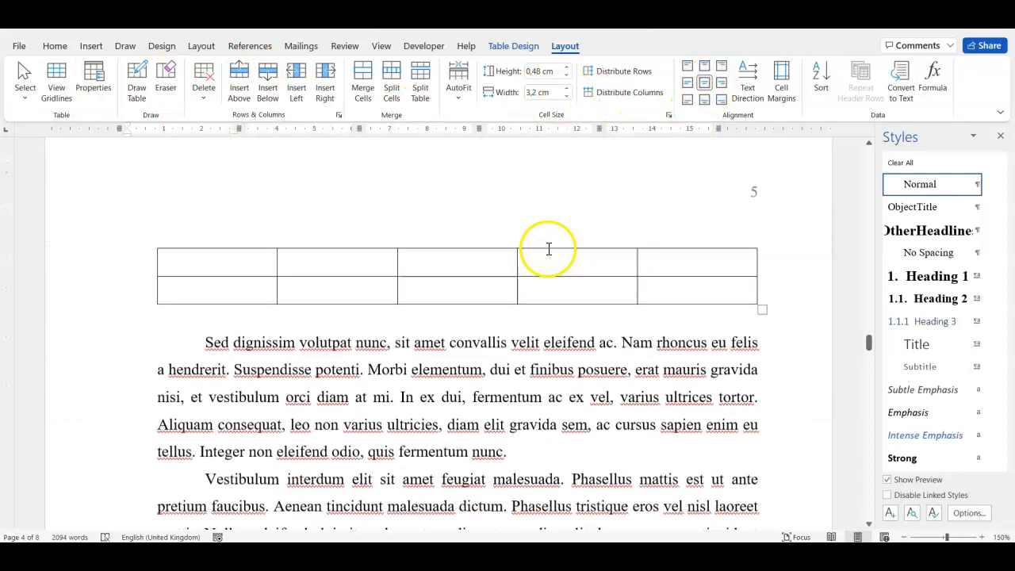
pyautogui.click(245, 246)
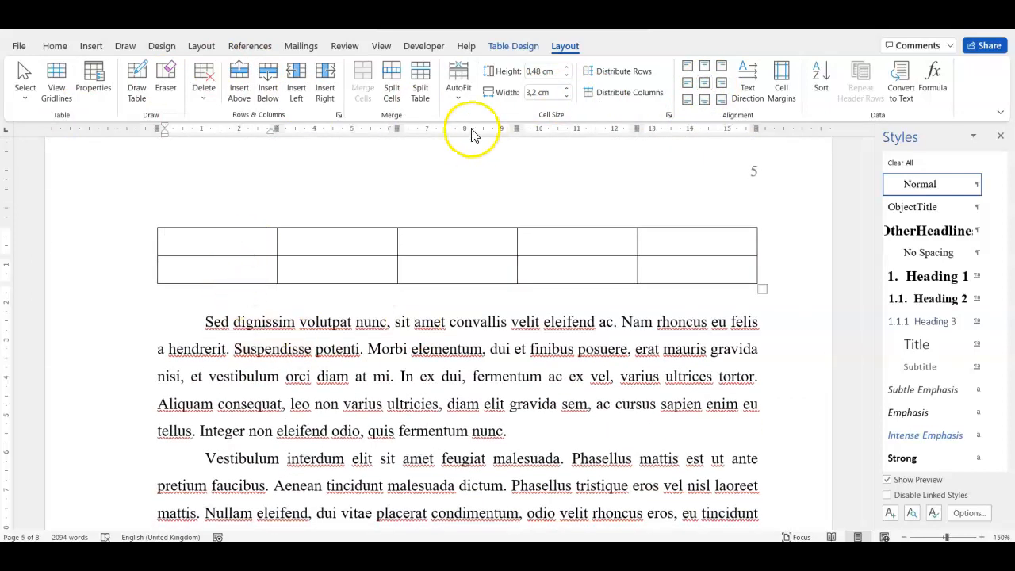
pyautogui.click(418, 109)
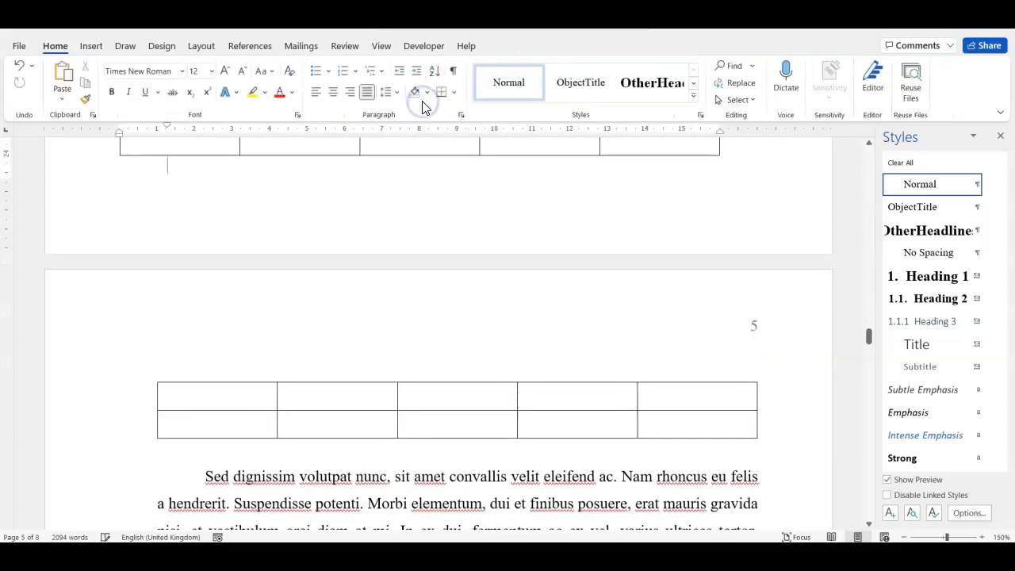
pyautogui.scroll(3, 360, 214)
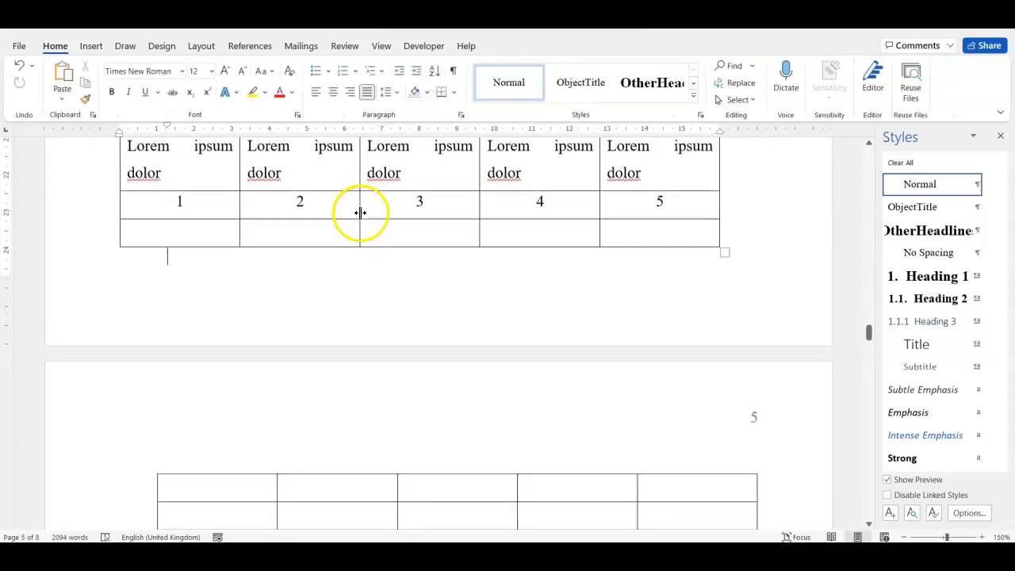
pyautogui.click(230, 469)
pyautogui.click(209, 268)
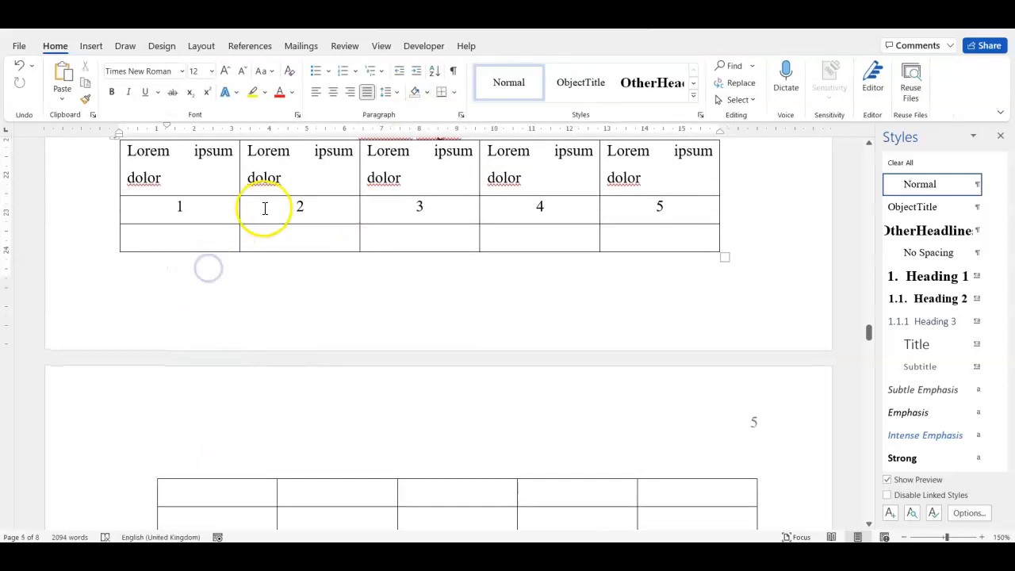
pyautogui.press('Return')
# - Insert a new row above the first row of the table part on page 5
pyautogui.scroll(-1, 276, 527)
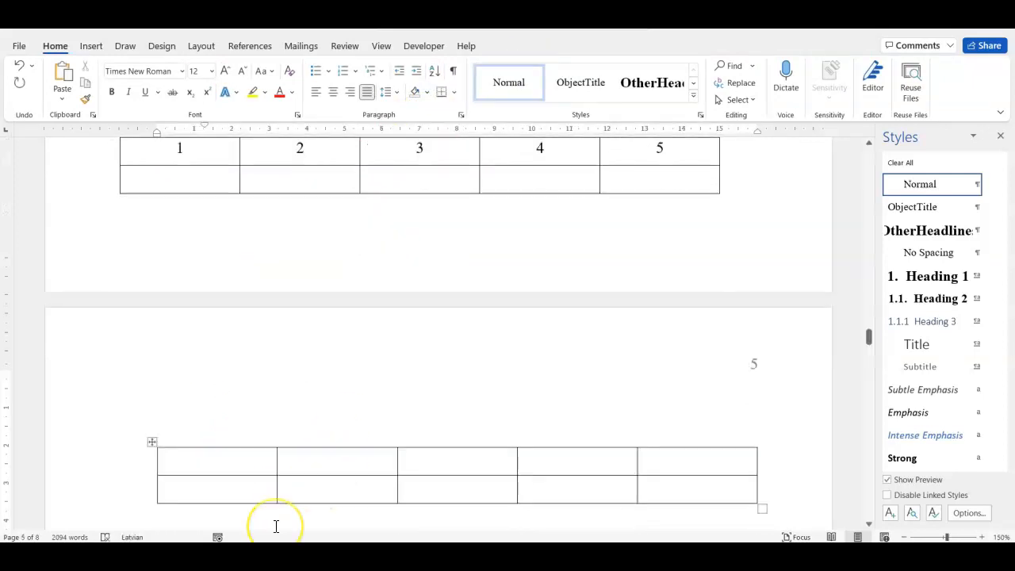
pyautogui.scroll(-2, 276, 527)
pyautogui.click(228, 368)
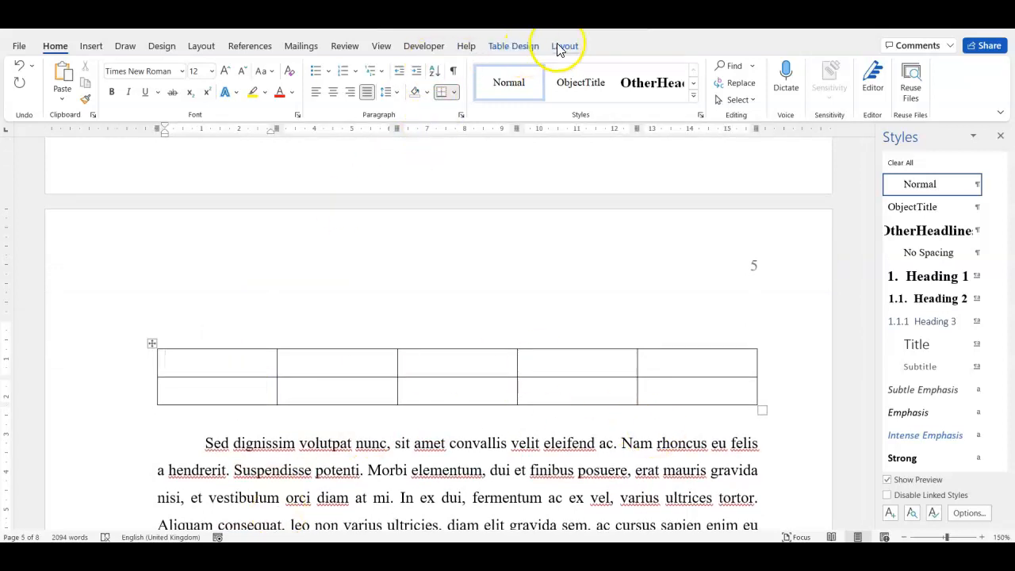
pyautogui.click(576, 45)
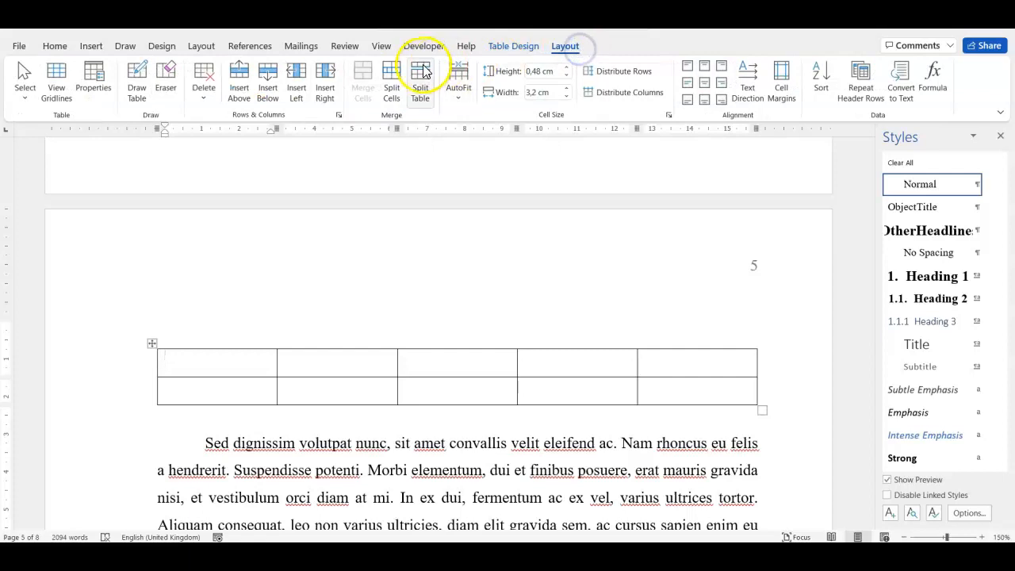
pyautogui.click(239, 90)
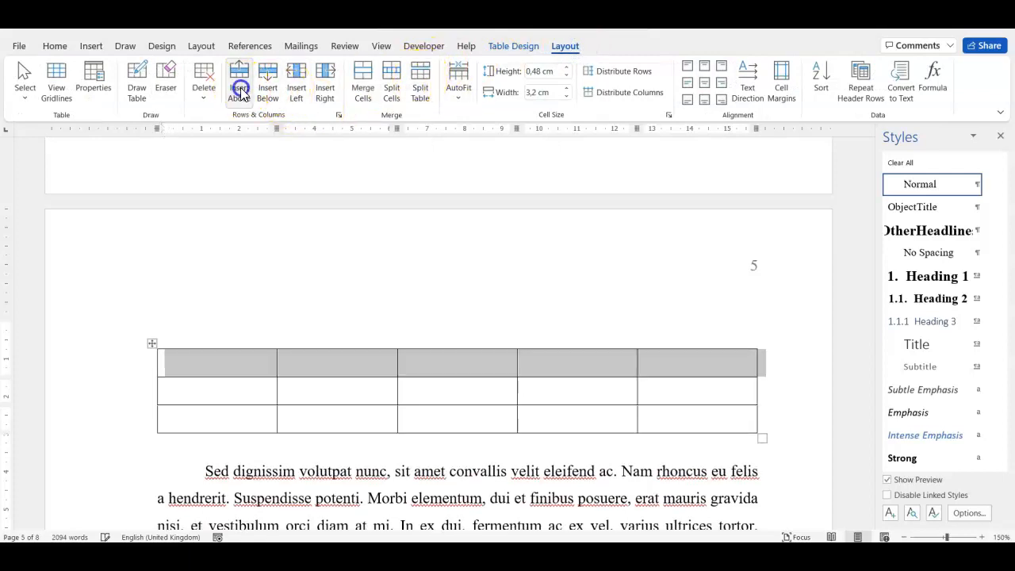
# - Number the five cells in the new top row of the page 5 table 1 to 5
pyautogui.press('Down')
pyautogui.press('Up')
pyautogui.write('1')
pyautogui.press('Tab')
pyautogui.write('2')
pyautogui.press('Tab')
pyautogui.write('3')
pyautogui.press('Tab')
pyautogui.write('4')
pyautogui.press('Tab')
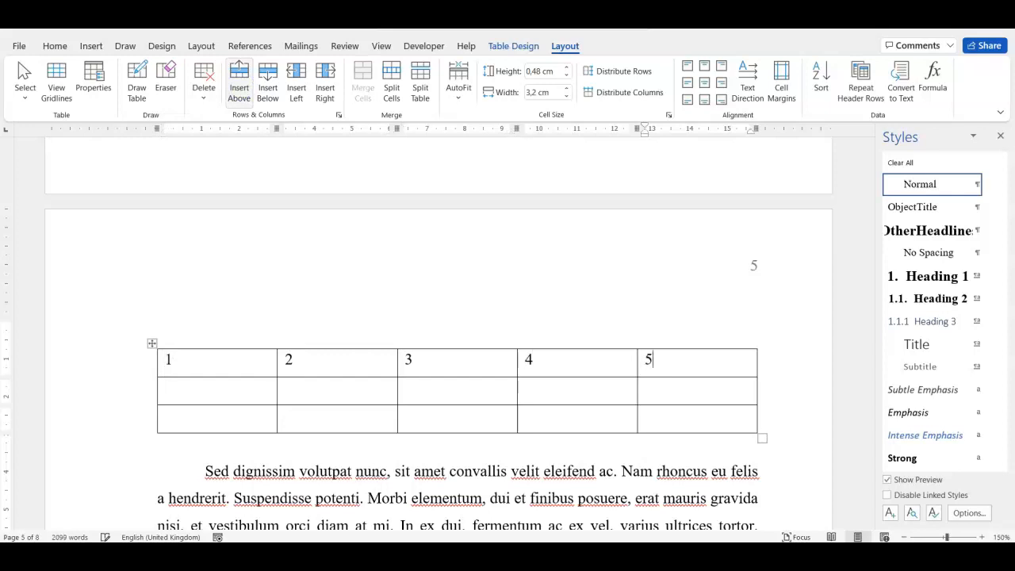
# - Center the numbers in the top row of the page 5 table, both horizontally and vertically
pyautogui.hotkey('shift', 'Left')
pyautogui.hotkey('shift', 'Left')
pyautogui.hotkey('shift', 'Left')
pyautogui.hotkey('shift', 'Left')
pyautogui.hotkey('shift', 'Left')
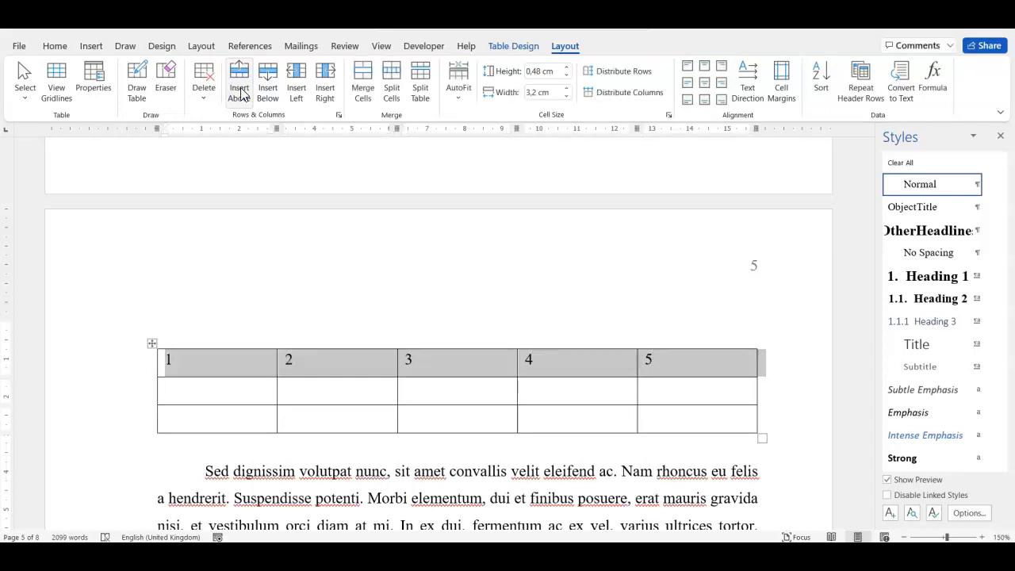
pyautogui.click(706, 86)
# - Write "Table 1.1 Continued" on the empty line above the page 5 table, aligned to the right
pyautogui.scroll(4, 616, 366)
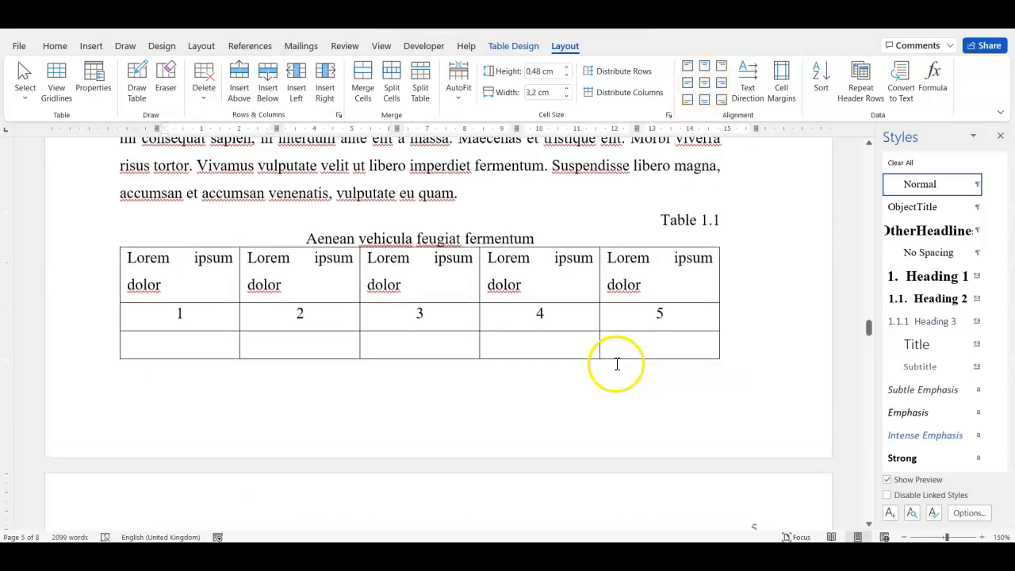
pyautogui.scroll(-5, 594, 306)
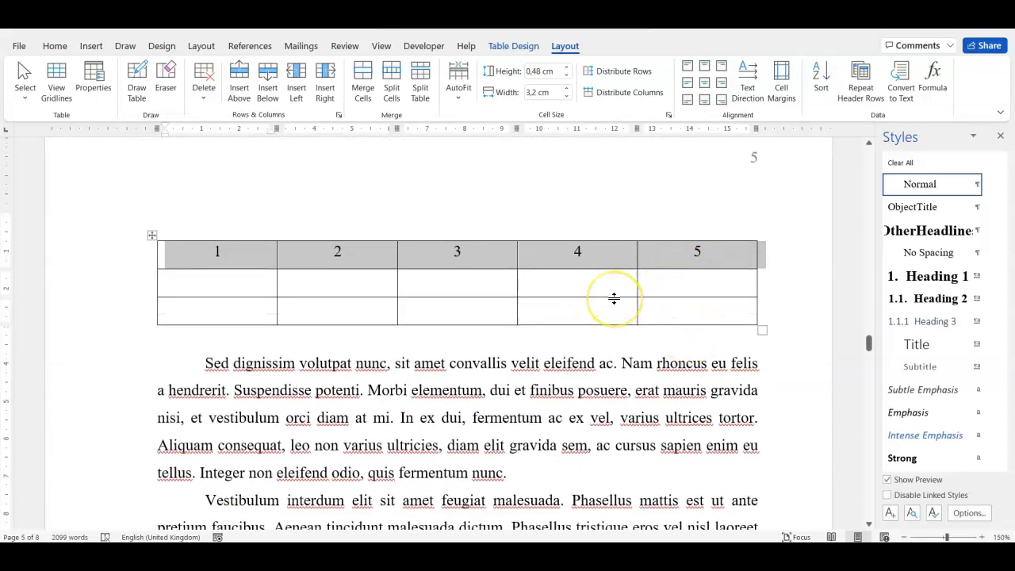
pyautogui.click(559, 229)
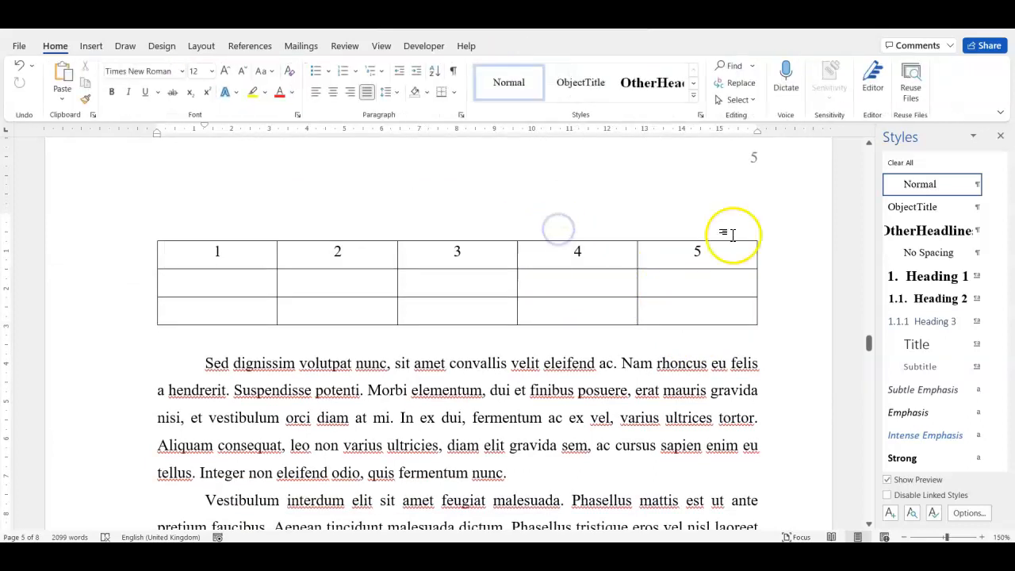
pyautogui.scroll(2, 524, 229)
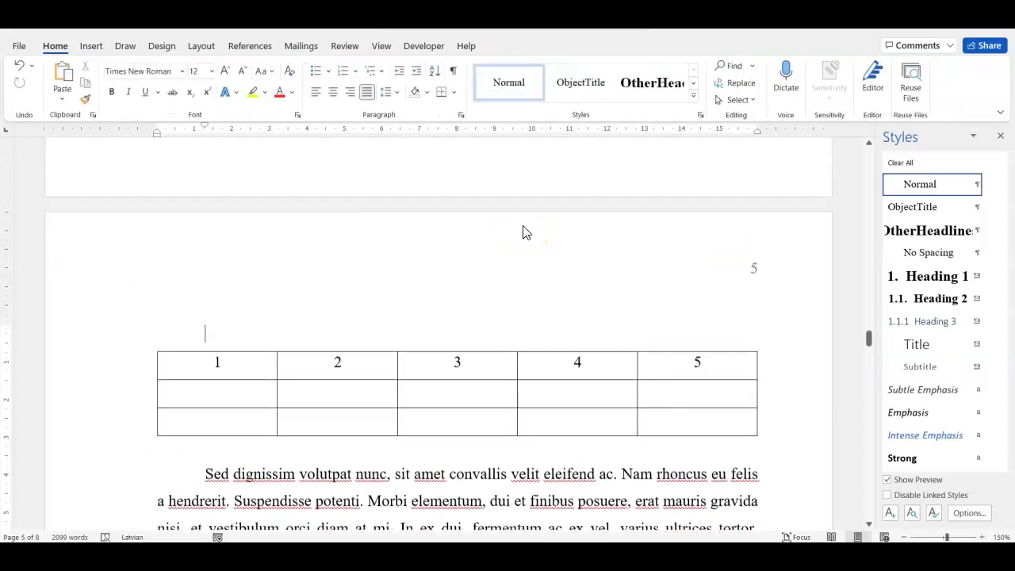
pyautogui.click(529, 244)
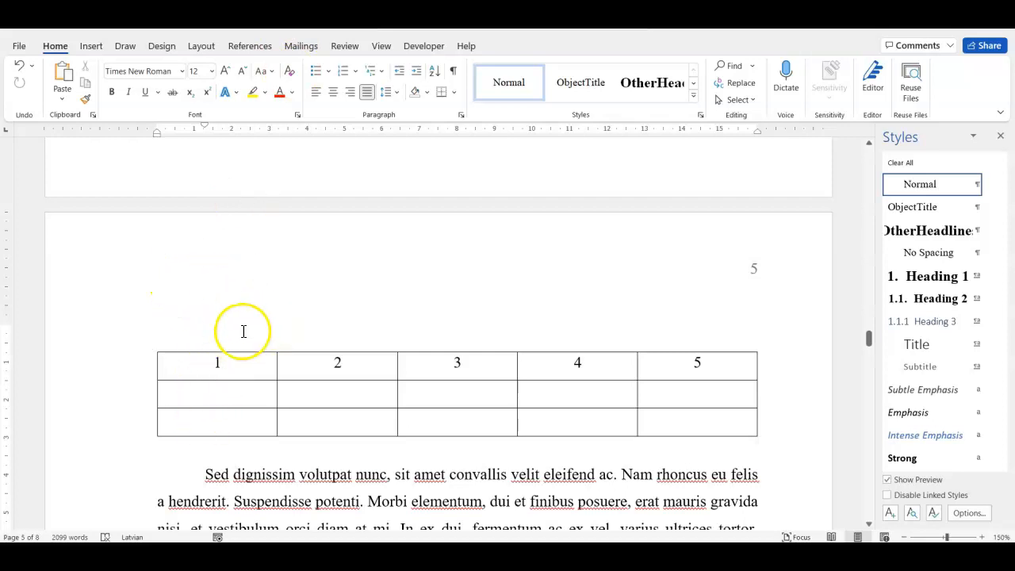
pyautogui.click(350, 94)
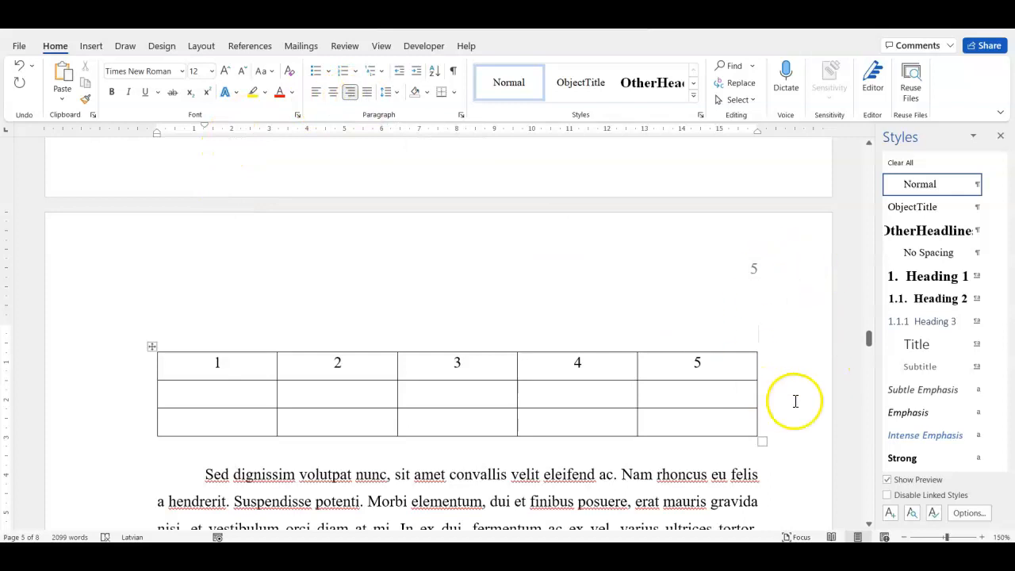
pyautogui.write('Table')
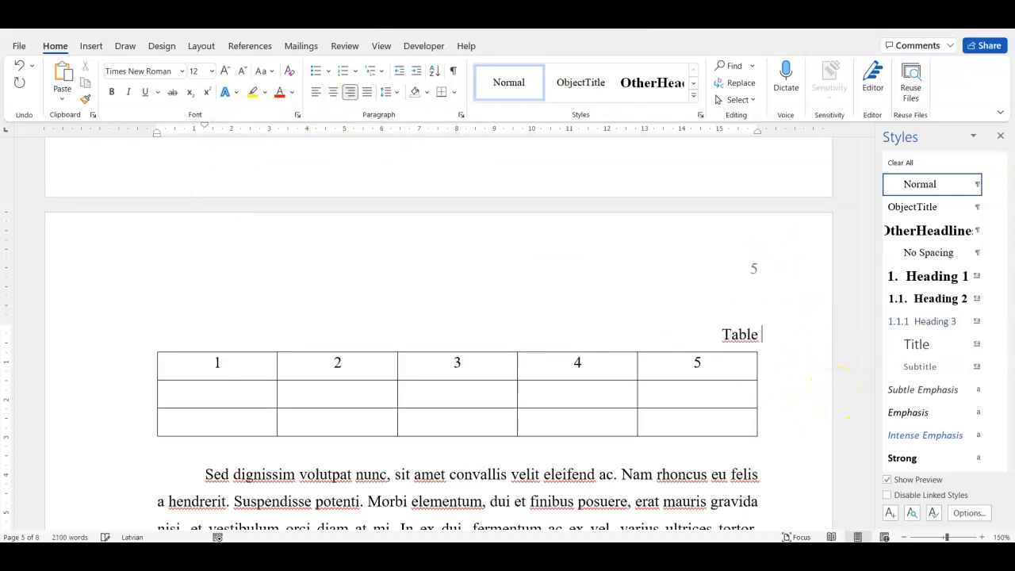
pyautogui.write(' 1.1')
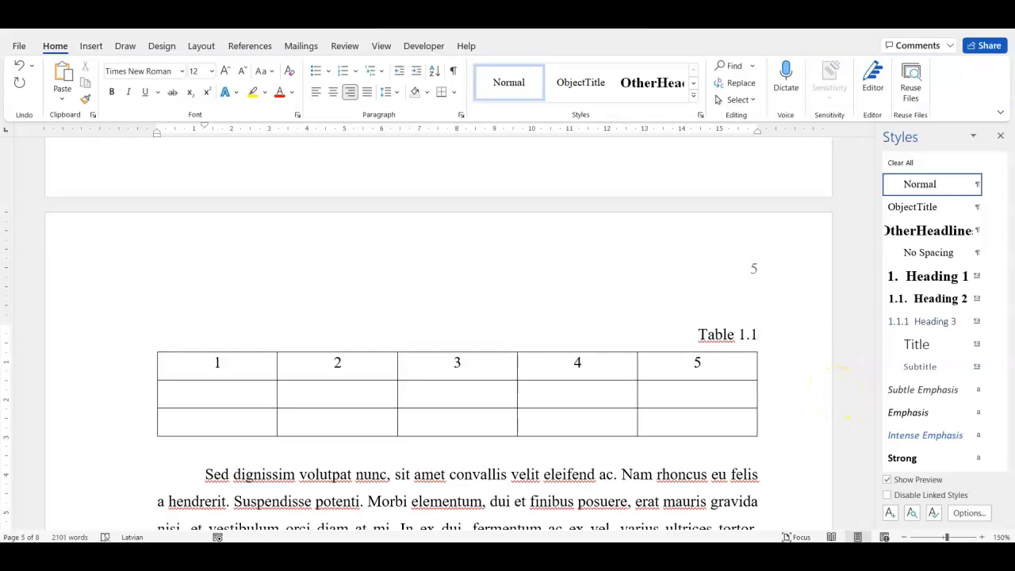
pyautogui.write(' Con')
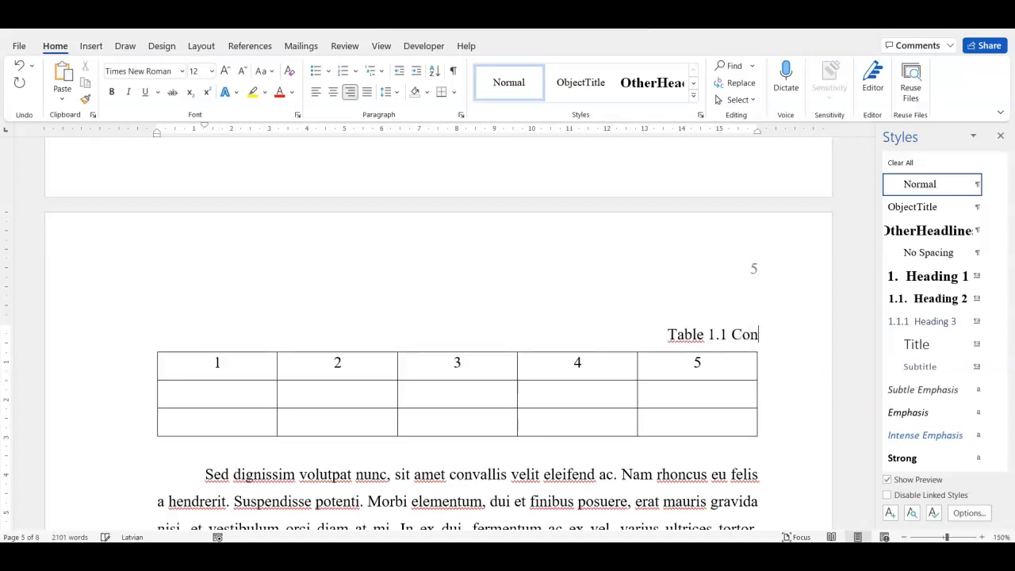
pyautogui.write('tinued')
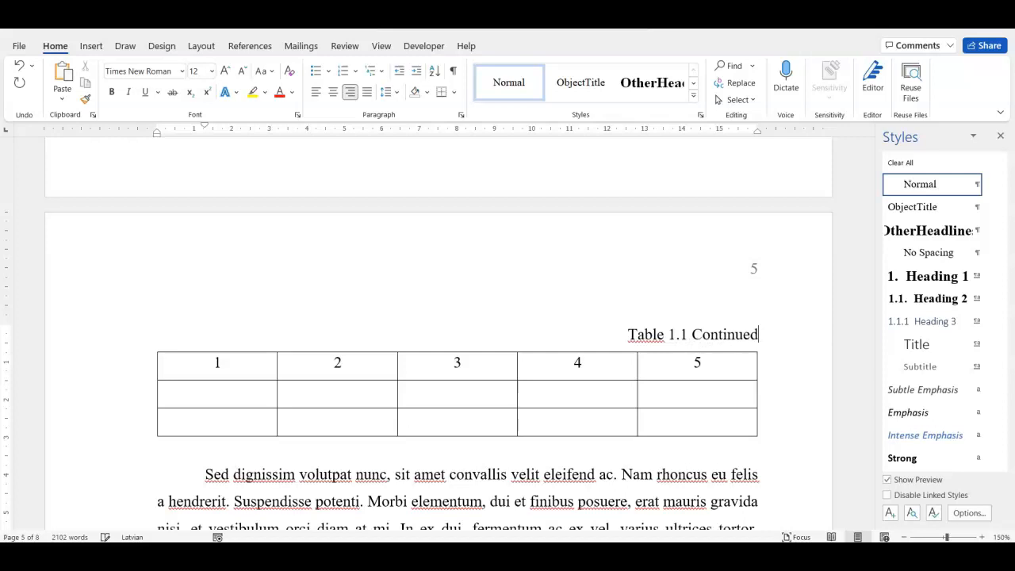
# - Compare the continuation caption and numbering row on page 5 with those of the original table on page 4
pyautogui.scroll(5, 687, 388)
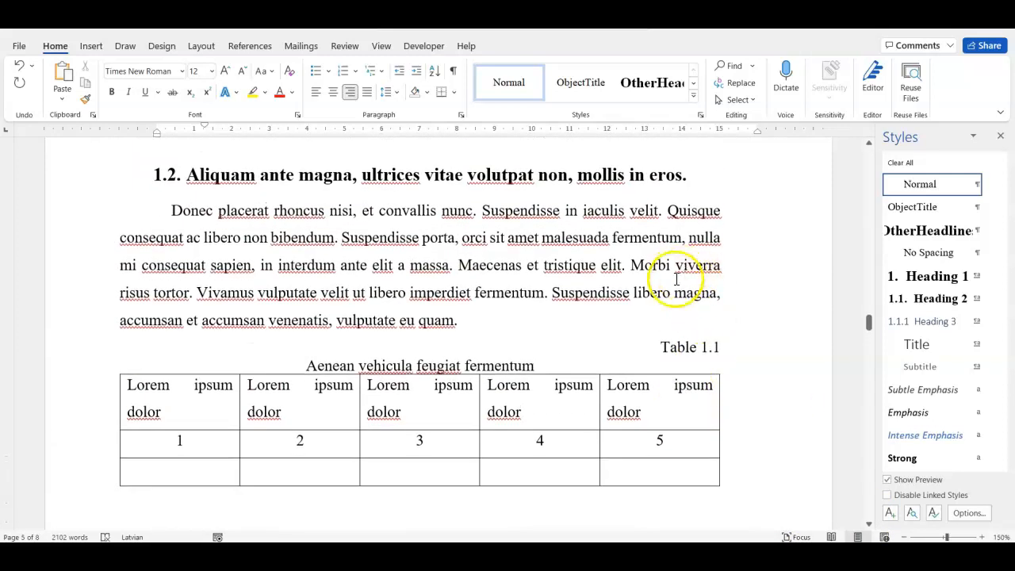
pyautogui.scroll(-6, 687, 365)
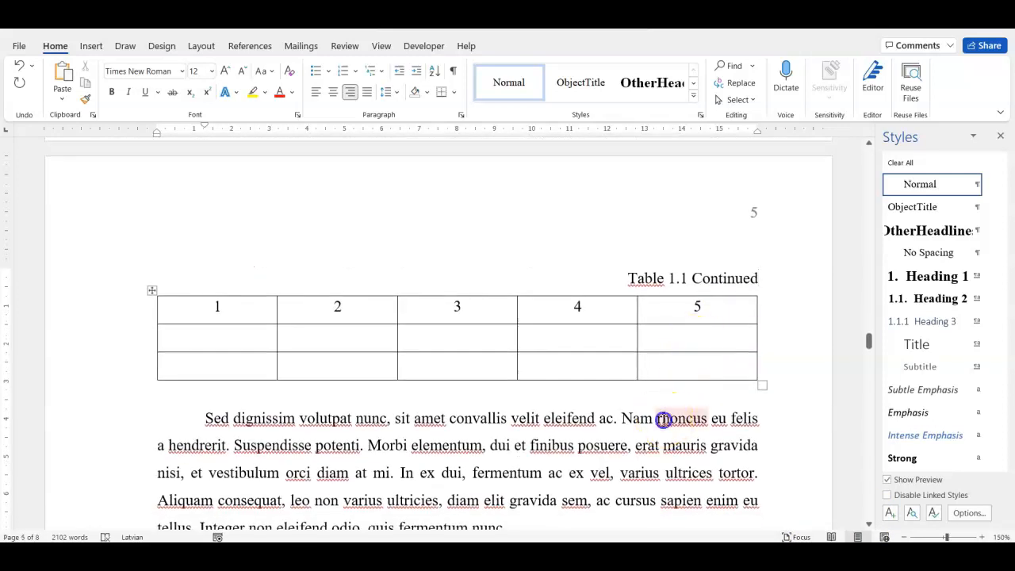
pyautogui.scroll(3, 611, 325)
pyautogui.scroll(2, 612, 326)
pyautogui.scroll(-3, 611, 325)
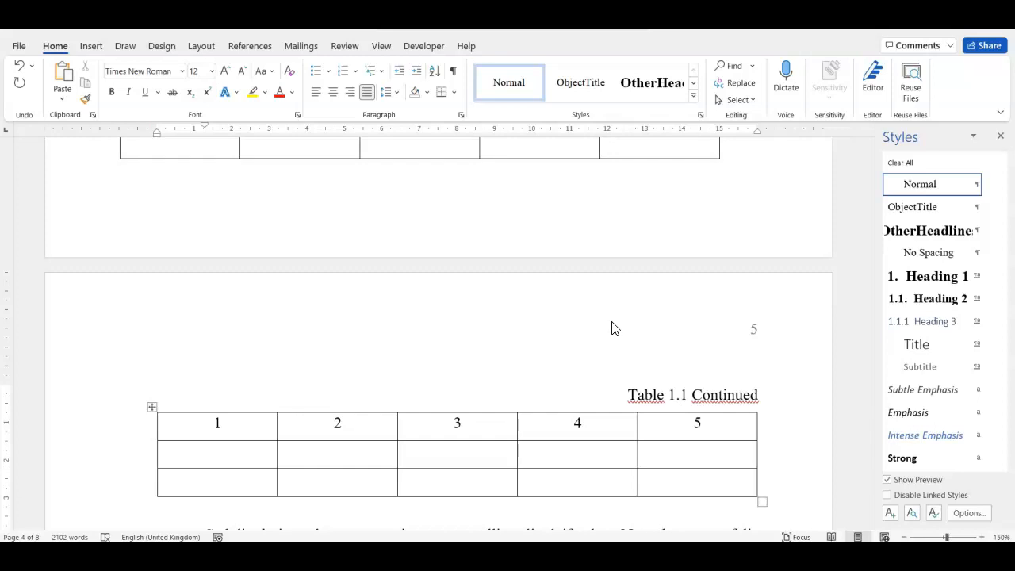
pyautogui.moveTo(630, 396); pyautogui.dragTo(690, 394)
pyautogui.scroll(4, 666, 296)
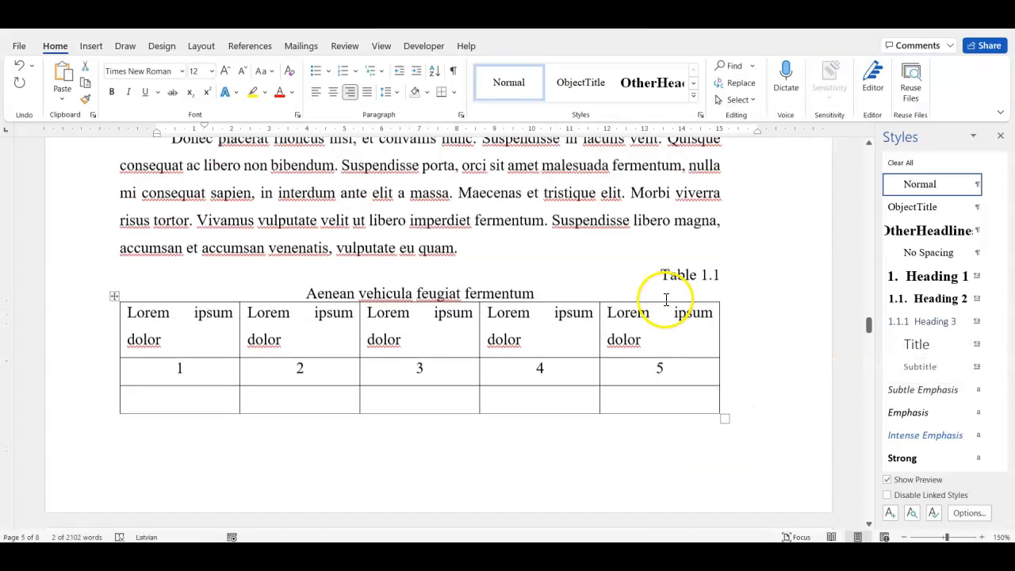
# - Remove the manually entered "Table 1.1" from the continuation caption above the page 5 table, keeping "Continued"
pyautogui.click(666, 297)
pyautogui.moveTo(667, 297); pyautogui.dragTo(717, 295)
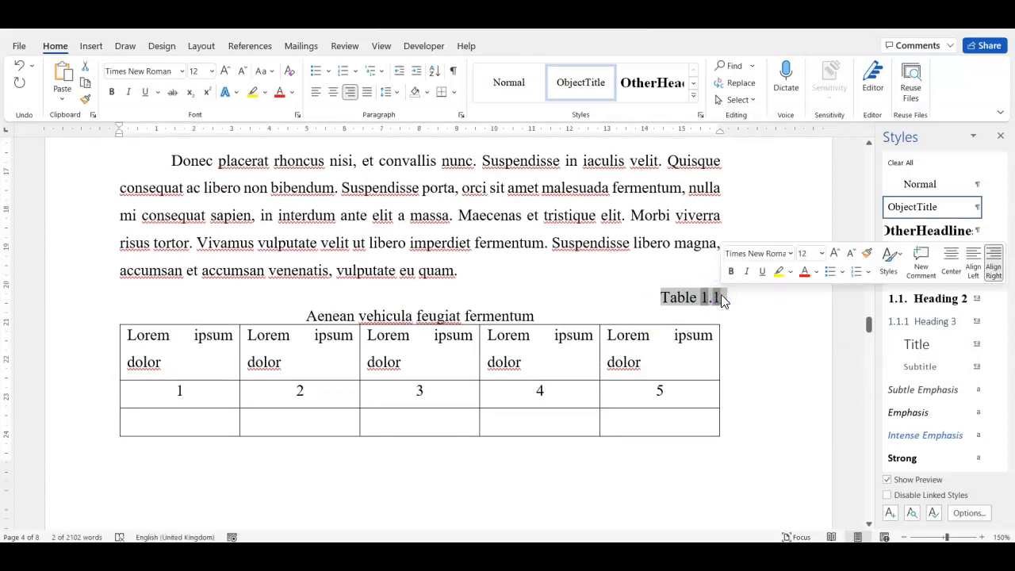
pyautogui.scroll(-4, 721, 295)
pyautogui.scroll(5, 721, 294)
pyautogui.scroll(-6, 721, 294)
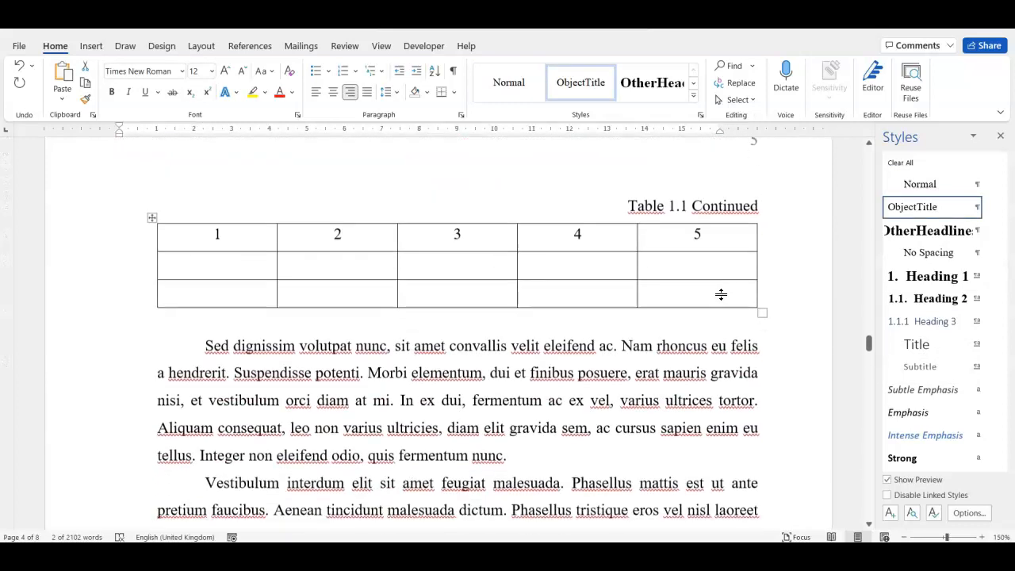
pyautogui.scroll(1, 721, 294)
pyautogui.click(685, 299)
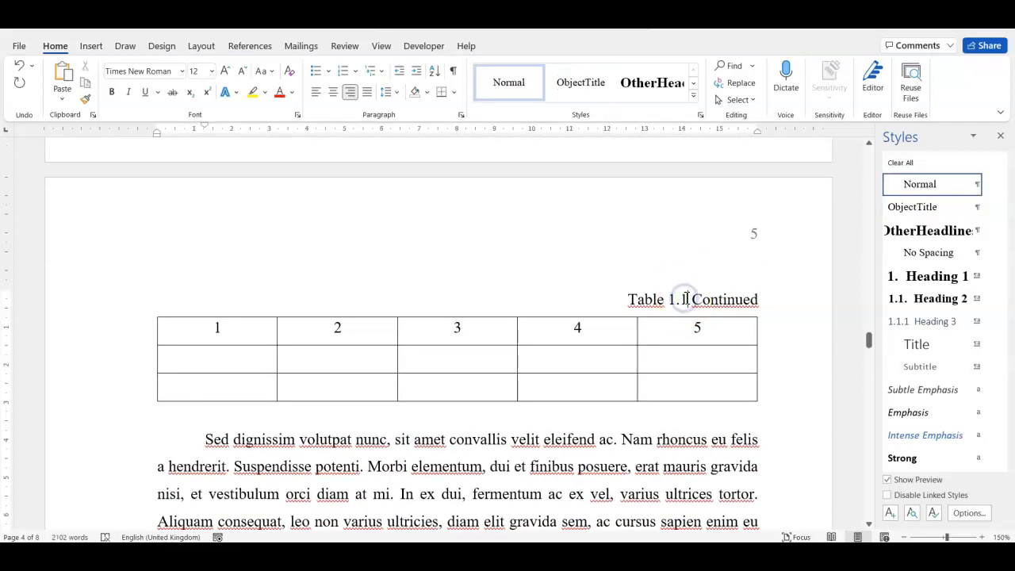
pyautogui.moveTo(686, 299); pyautogui.dragTo(632, 303)
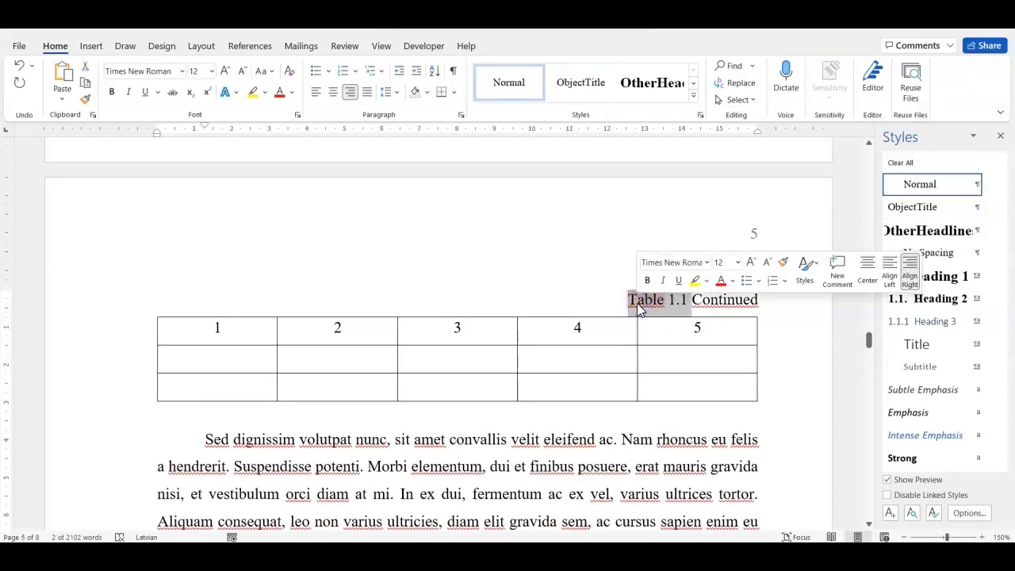
pyautogui.press('BackSpace')
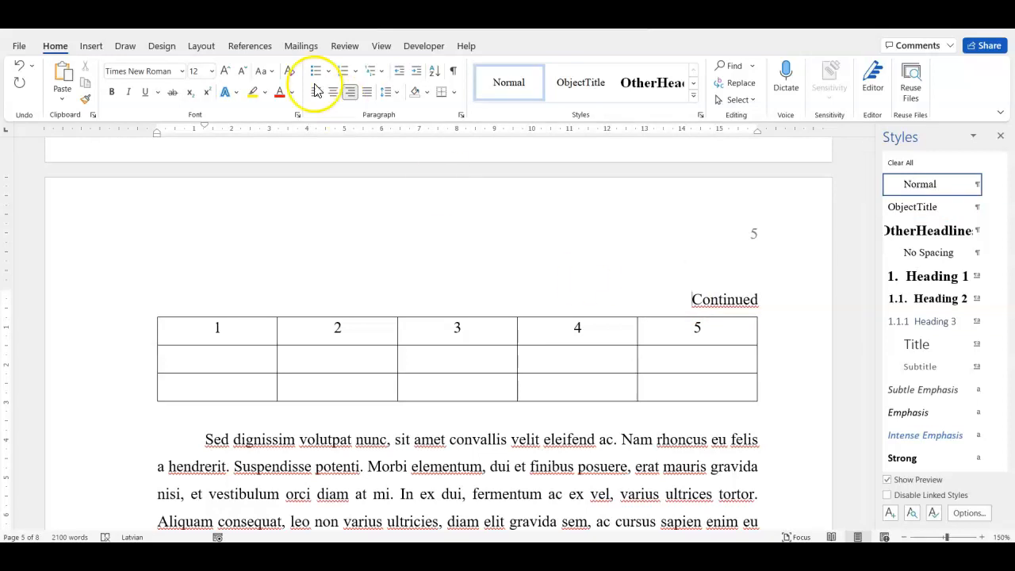
# - Insert a hyperlinked cross-reference to the Table 1.1 caption, only label and number, in front of "Continued" on page 5
pyautogui.click(248, 49)
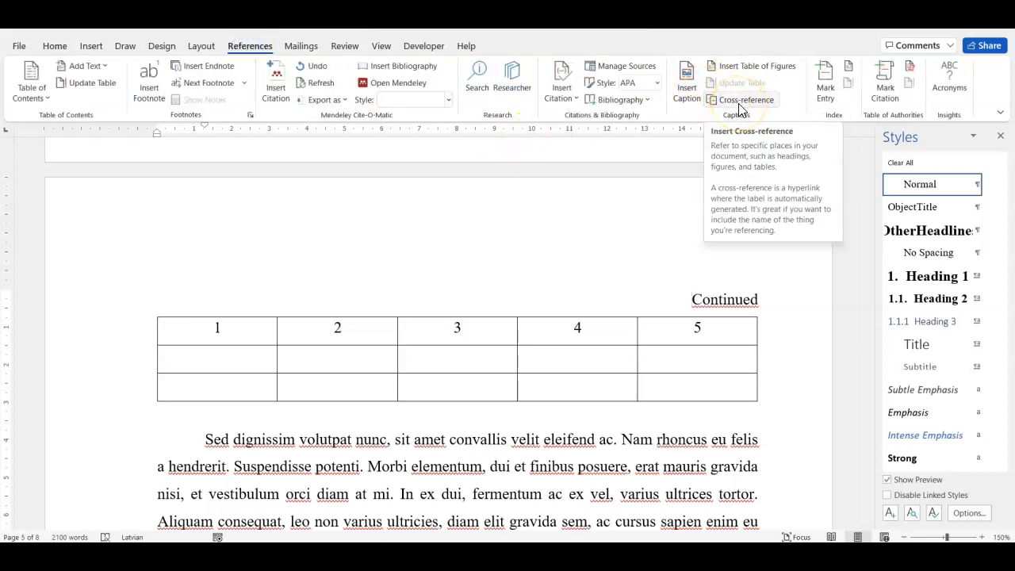
pyautogui.click(740, 105)
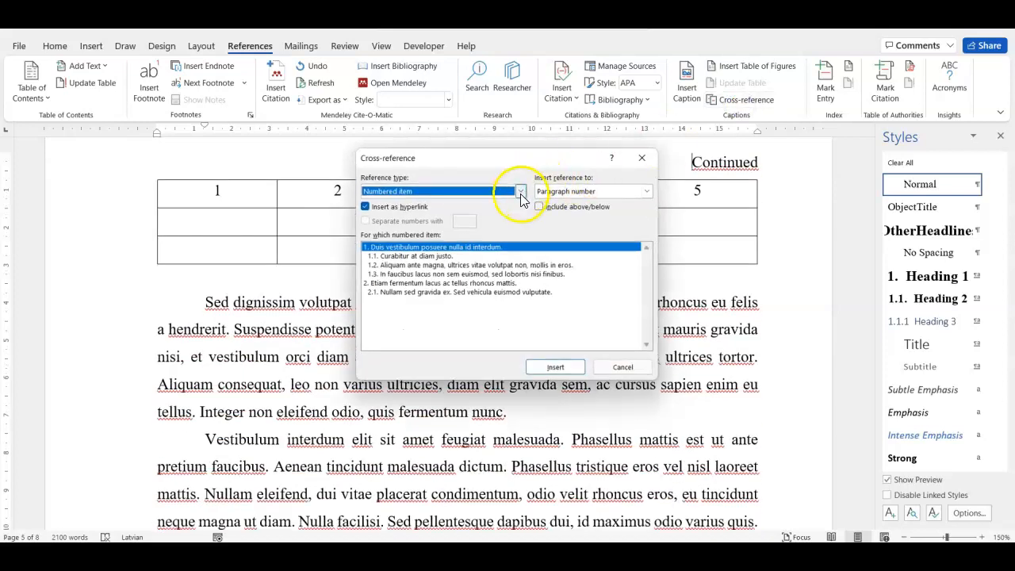
pyautogui.click(521, 193)
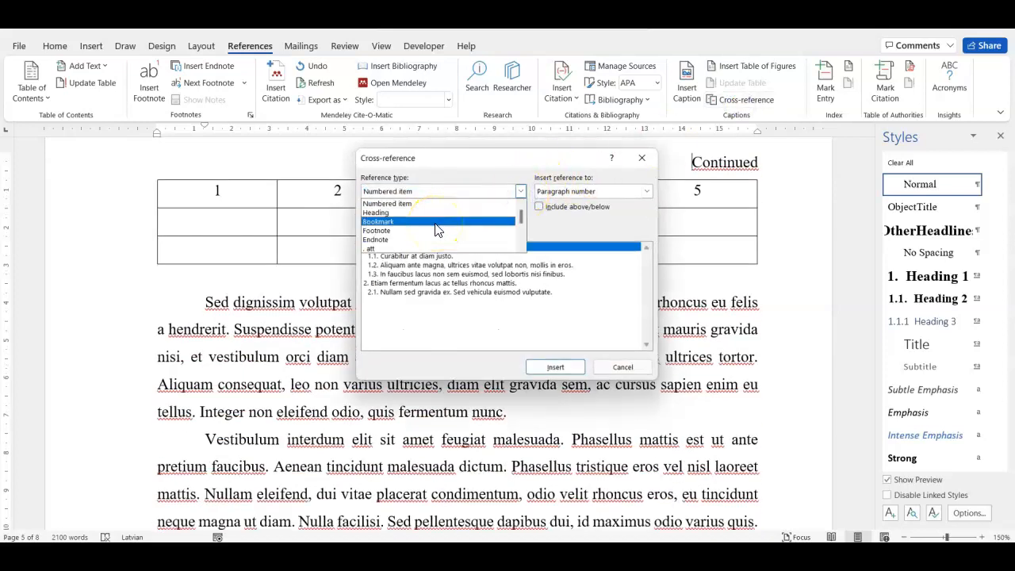
pyautogui.click(522, 219)
pyautogui.moveTo(522, 218); pyautogui.dragTo(521, 236)
pyautogui.click(372, 238)
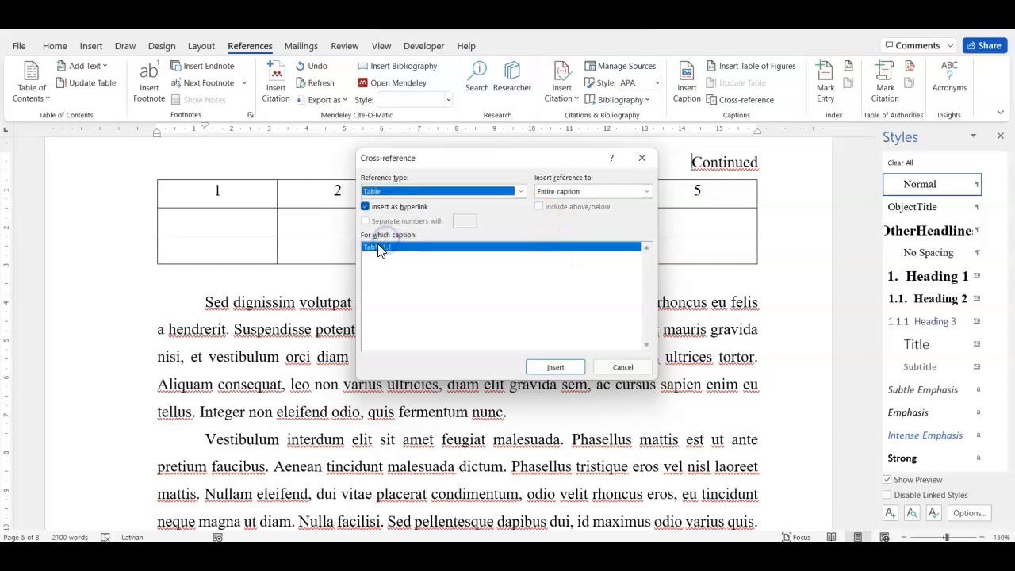
pyautogui.click(376, 249)
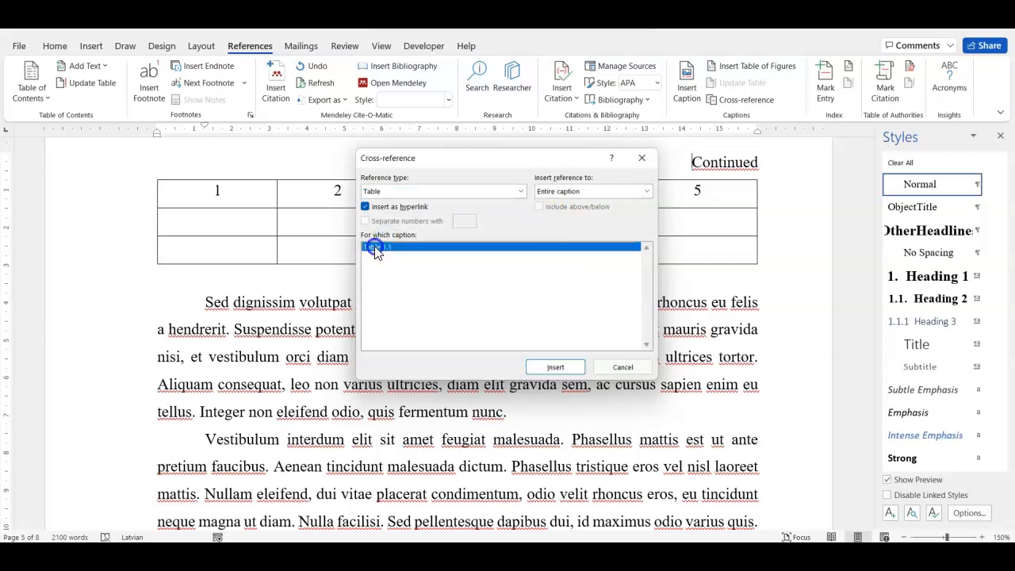
pyautogui.click(594, 192)
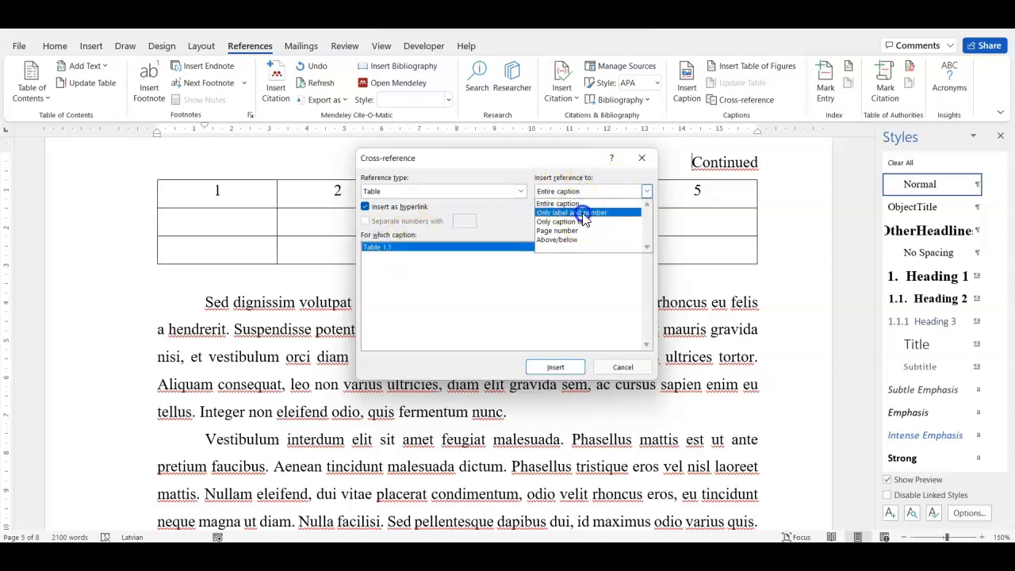
pyautogui.click(581, 213)
pyautogui.click(556, 367)
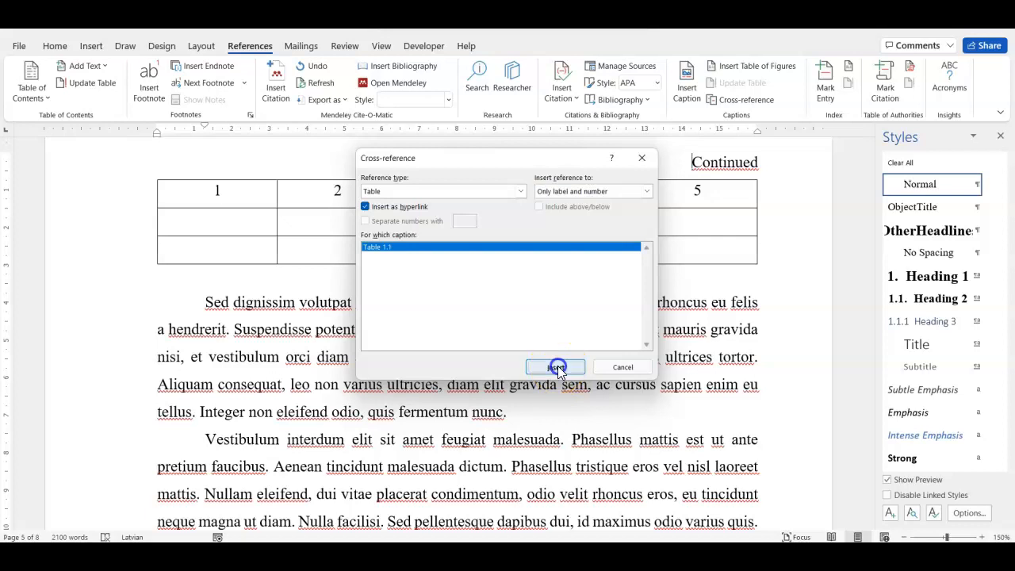
pyautogui.click(623, 367)
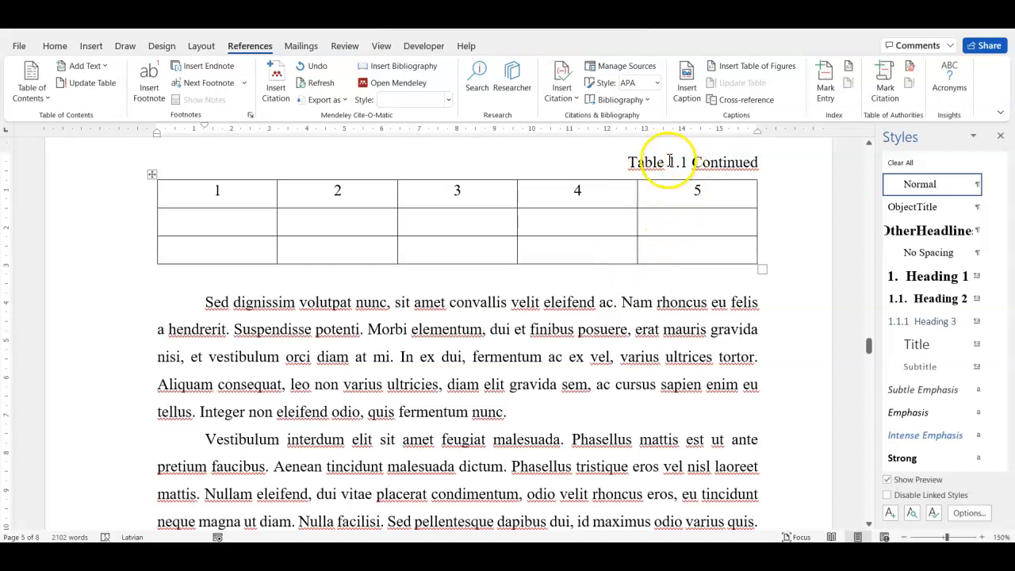
# - Compare the cross-referenced label in the page 5 continuation caption with the original table caption on page 4
pyautogui.moveTo(687, 163); pyautogui.dragTo(627, 162)
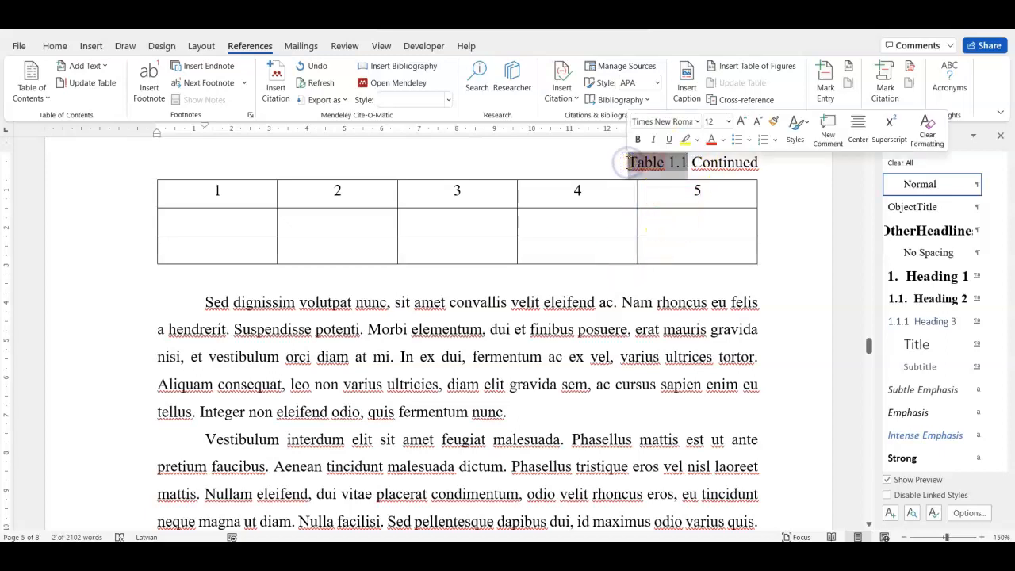
pyautogui.scroll(6, 627, 162)
pyautogui.moveTo(663, 200); pyautogui.dragTo(719, 200)
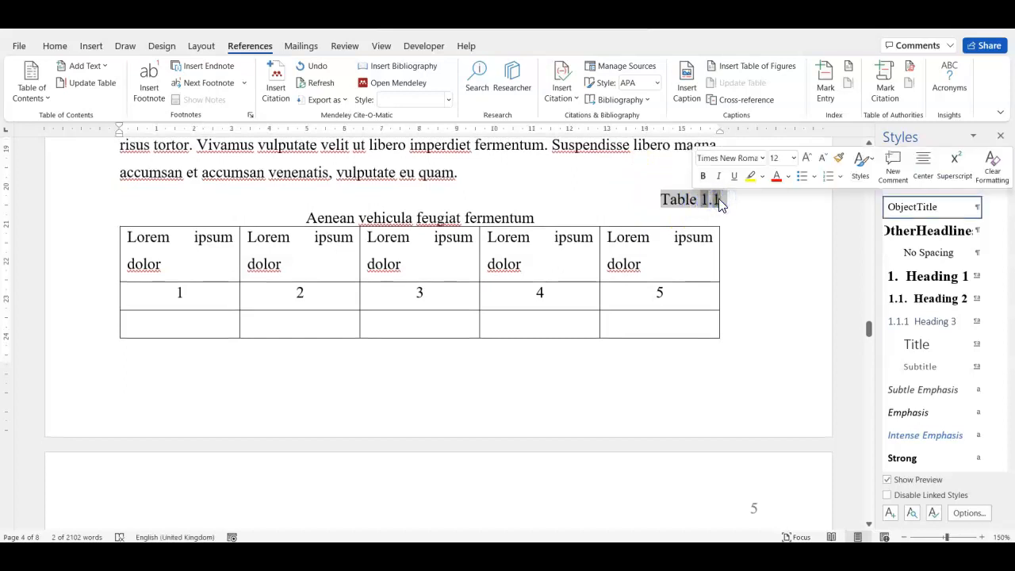
pyautogui.scroll(-3, 693, 324)
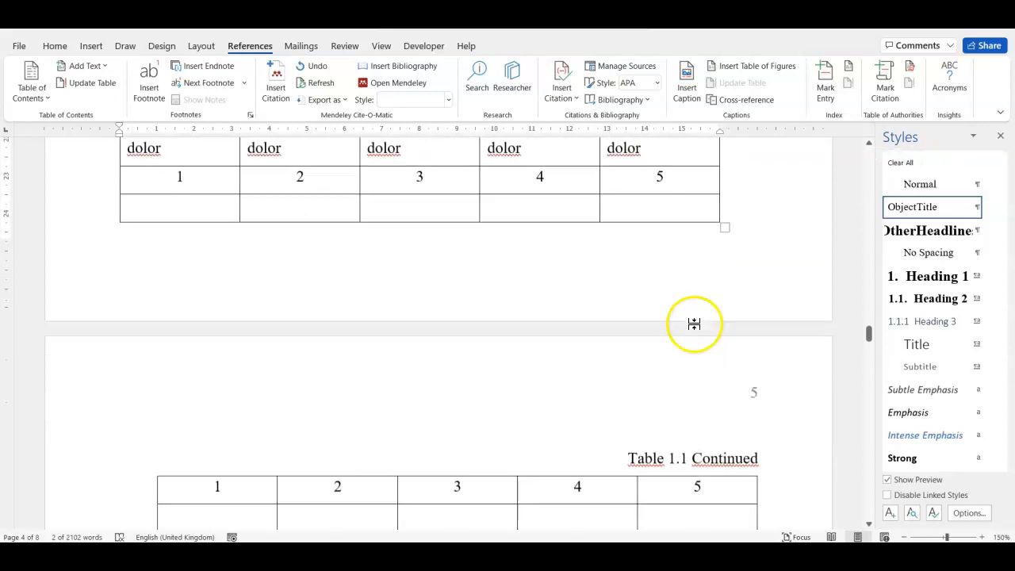
pyautogui.click(676, 398)
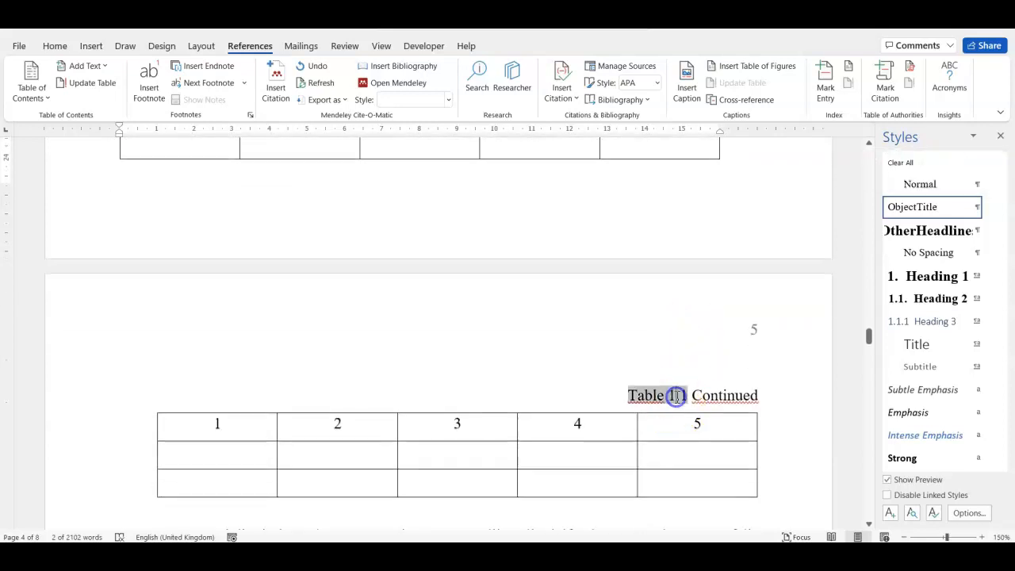
pyautogui.scroll(5, 677, 398)
pyautogui.moveTo(661, 339); pyautogui.dragTo(714, 352)
pyautogui.click(609, 325)
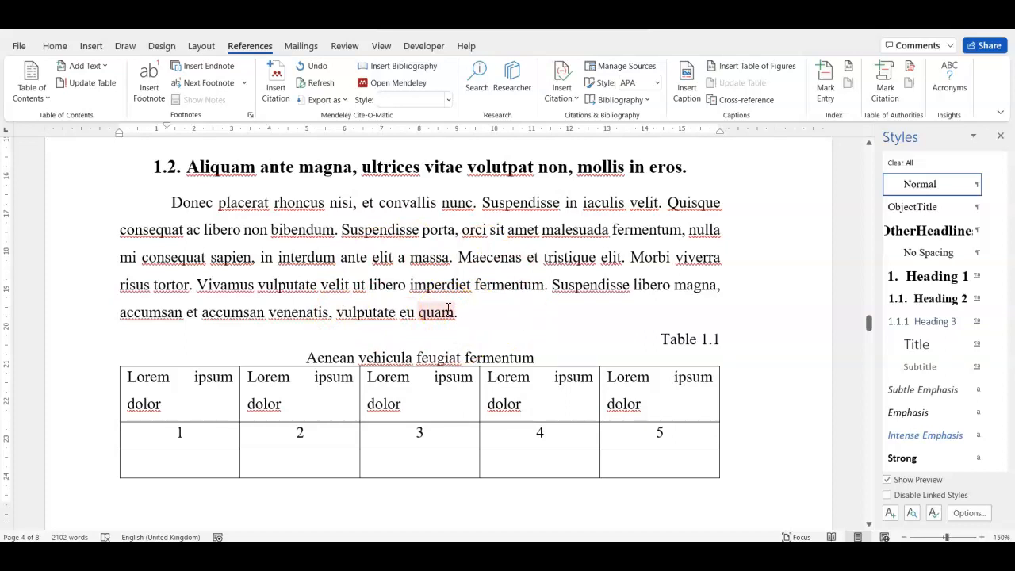
pyautogui.scroll(-4, 463, 404)
pyautogui.scroll(-3, 461, 400)
pyautogui.scroll(7, 462, 402)
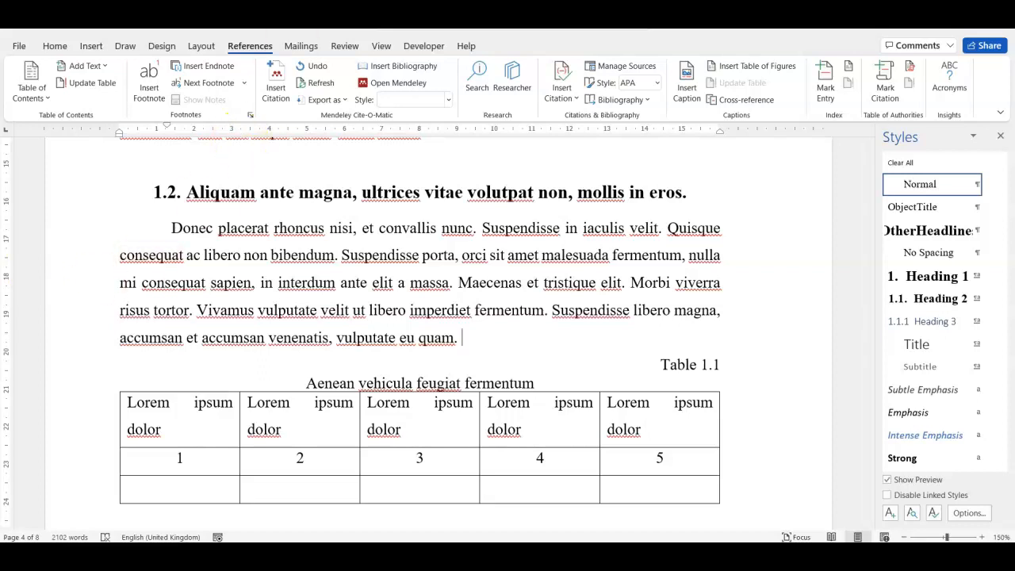
# - Add "as presented in Table 1.1" before the final period of the section 1.2 paragraph above the table
pyautogui.click(479, 341)
pyautogui.scroll(1, 592, 286)
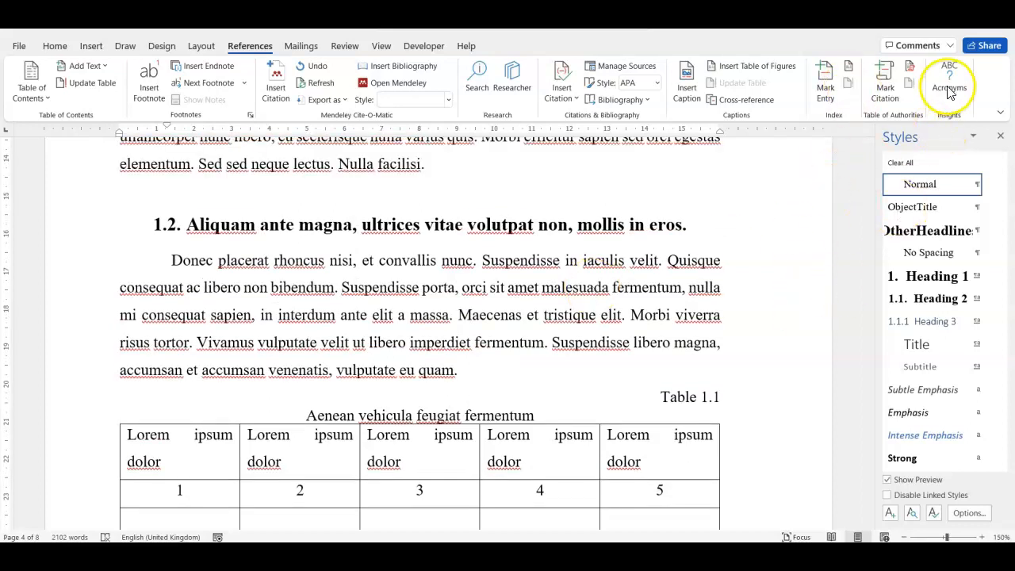
pyautogui.click(456, 372)
pyautogui.write('as presente')
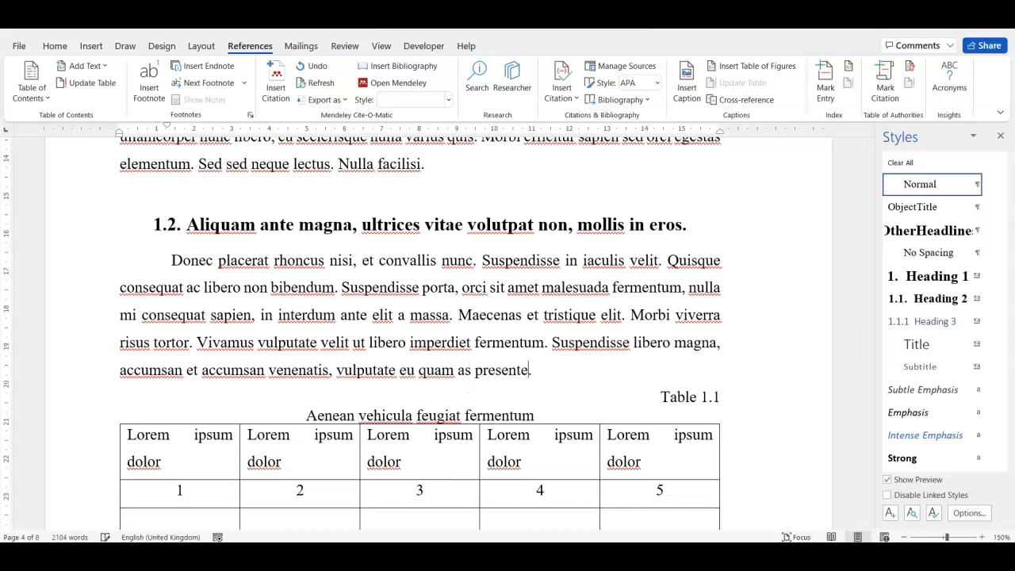
pyautogui.write('d in Table 1.1.')
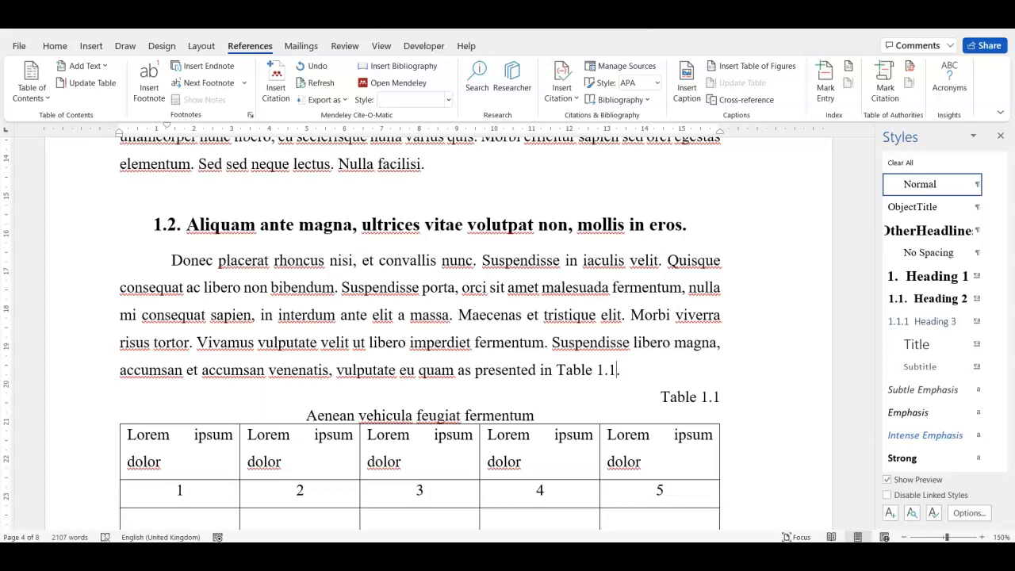
# - Delete the plain text "Table 1.1" from the end of the paragraph, keeping "as presented in" and the period
pyautogui.hotkey('shift', 'Left')
pyautogui.hotkey('shift', 'Left')
pyautogui.hotkey('shift', 'Left')
pyautogui.hotkey('shift', 'Left')
pyautogui.hotkey('shift', 'Left')
pyautogui.hotkey('shift', 'Left')
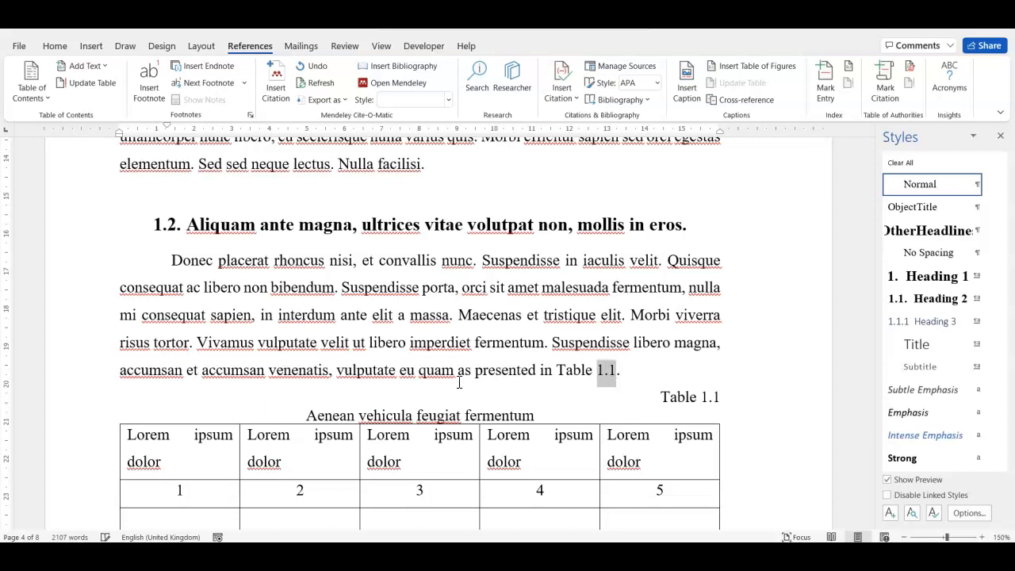
pyautogui.hotkey('shift', 'Left')
pyautogui.hotkey('shift', 'Left')
pyautogui.hotkey('shift', 'Left')
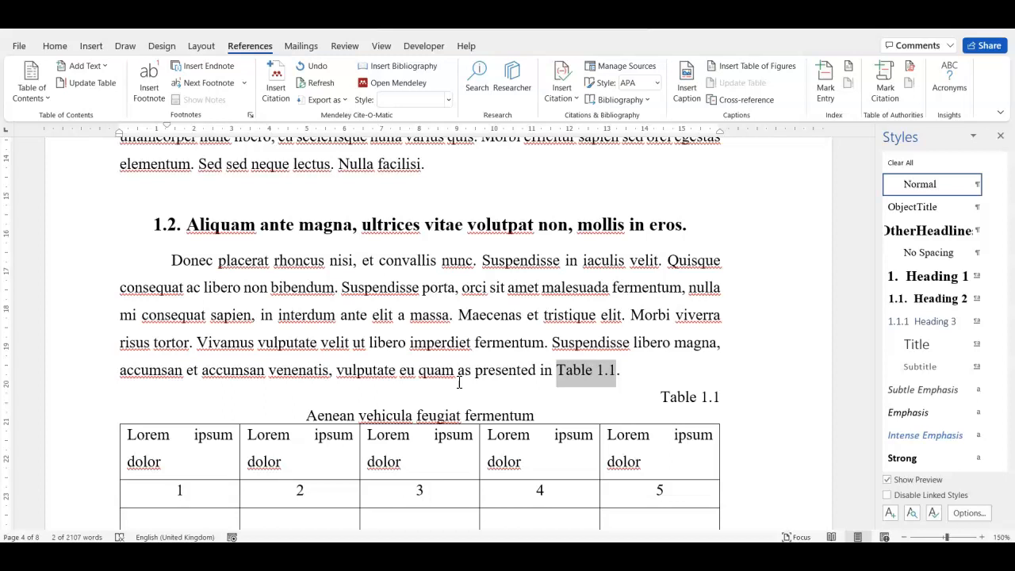
pyautogui.press('Delete')
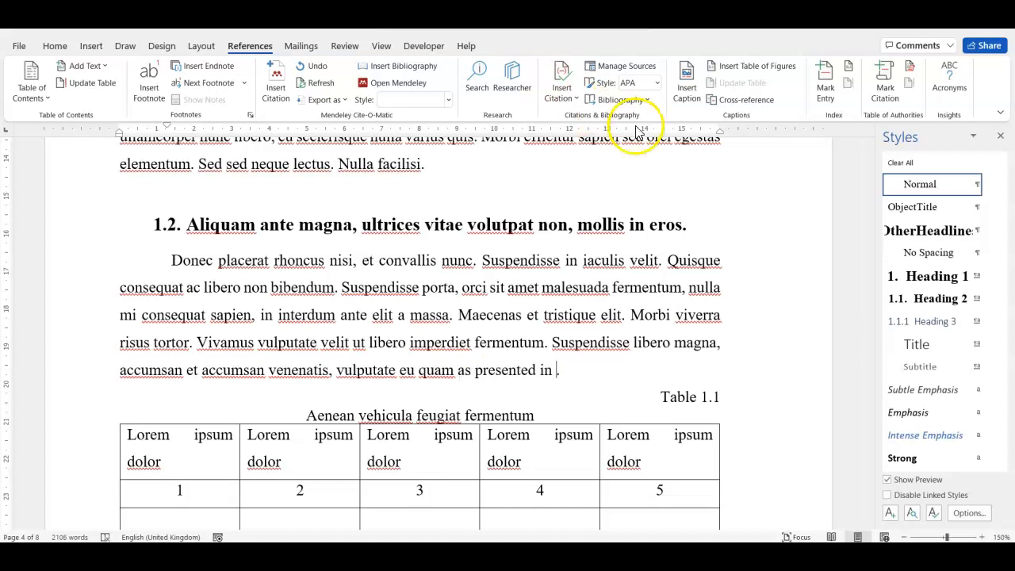
# - Insert a cross-reference to the Table 1.1 caption, only label and number, after "as presented in"
pyautogui.click(738, 101)
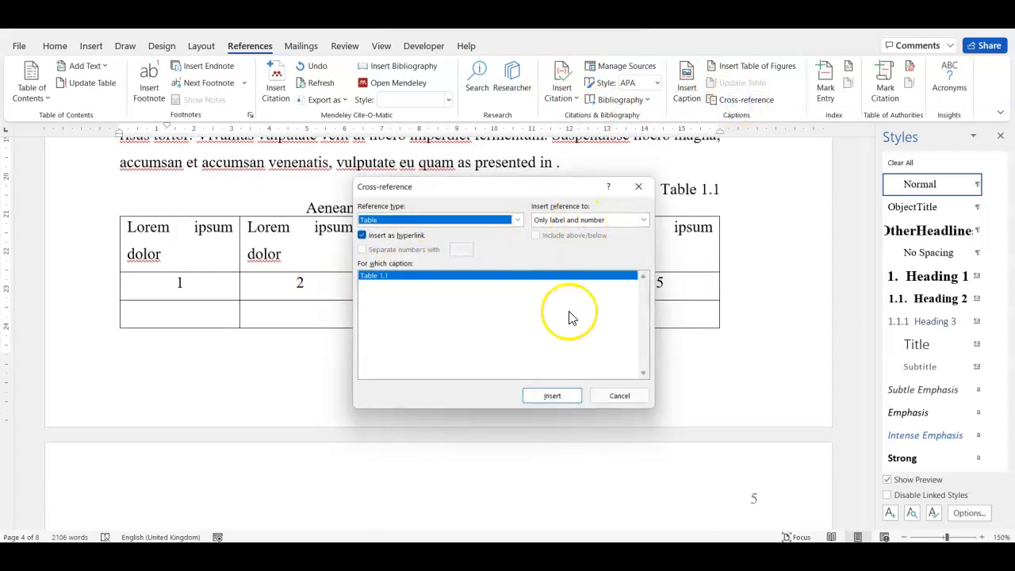
pyautogui.click(553, 395)
pyautogui.click(643, 188)
pyautogui.moveTo(555, 161); pyautogui.dragTo(619, 163)
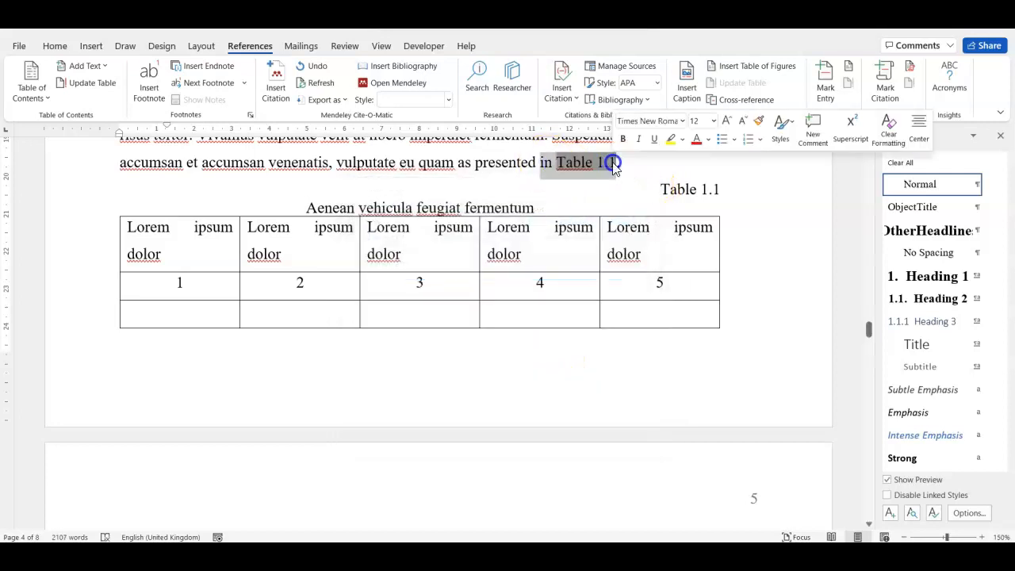
pyautogui.moveTo(660, 189); pyautogui.dragTo(724, 190)
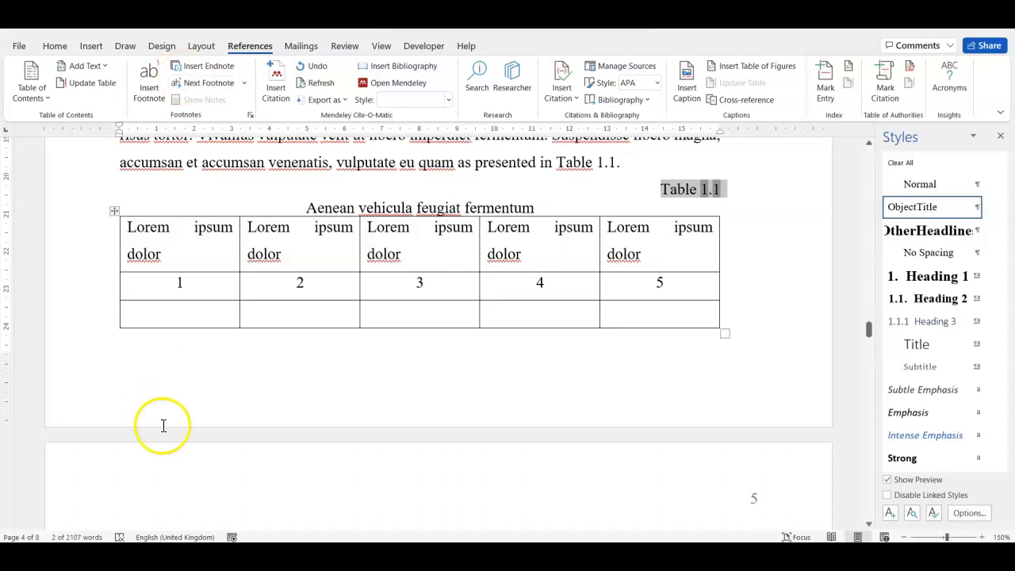
# - Set single line spacing for both parts of Table 1.1, including the "Table 1.1 Continued" caption between them
pyautogui.rightClick(145, 255)
pyautogui.click(123, 226)
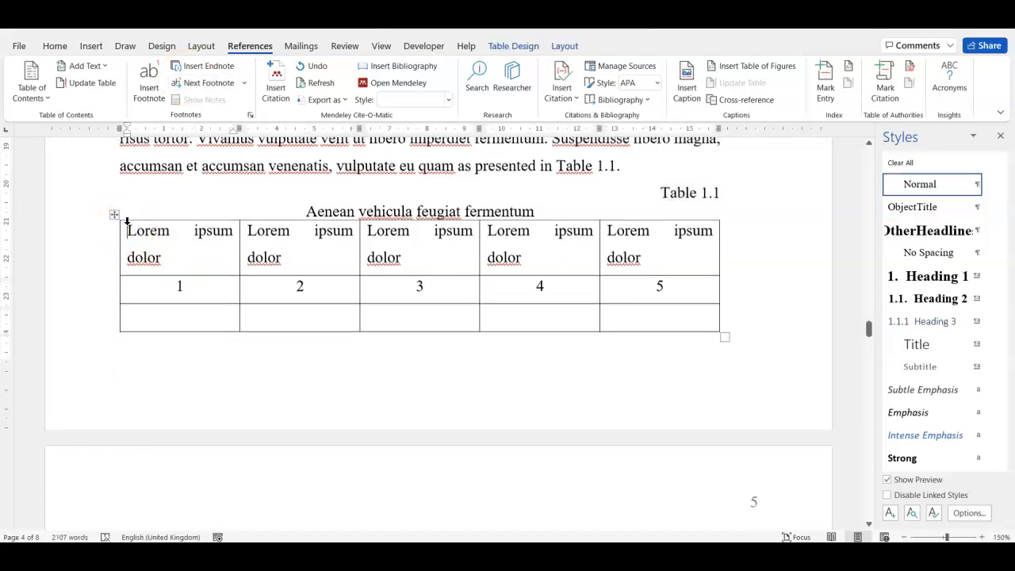
pyautogui.scroll(1, 127, 225)
pyautogui.click(128, 245)
pyautogui.moveTo(128, 246); pyautogui.dragTo(517, 484)
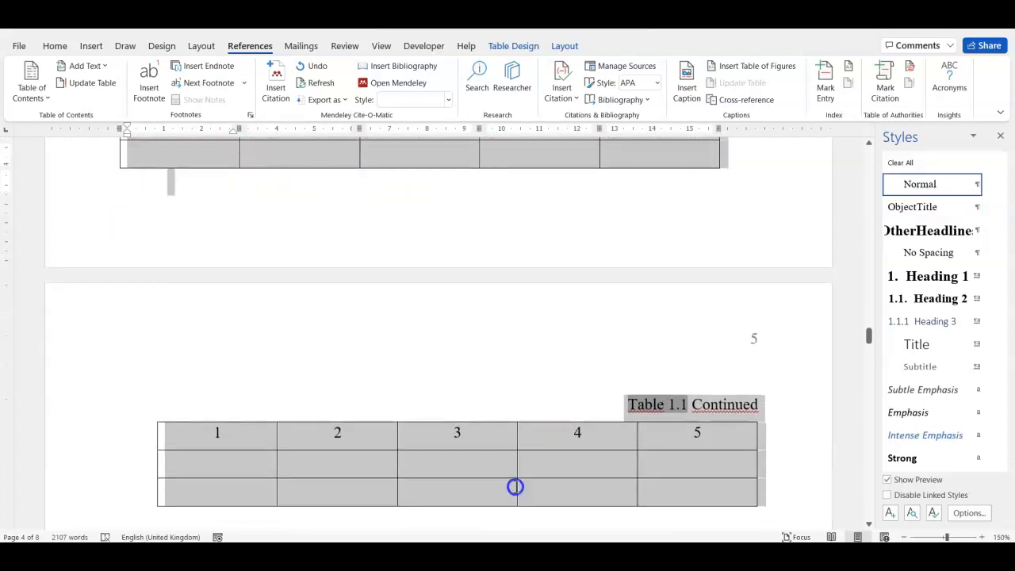
pyautogui.scroll(8, 455, 333)
pyautogui.scroll(-5, 435, 236)
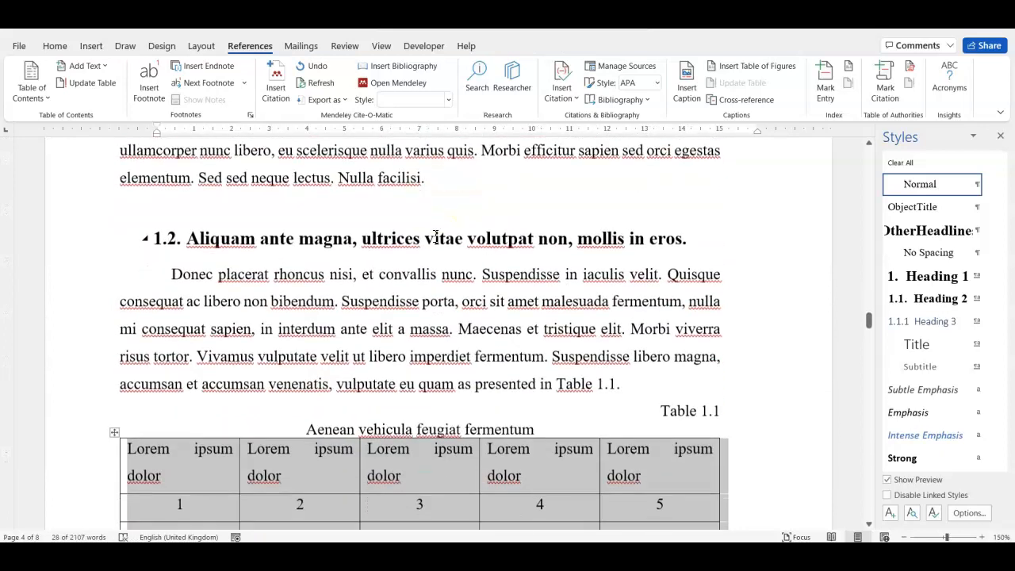
pyautogui.click(50, 52)
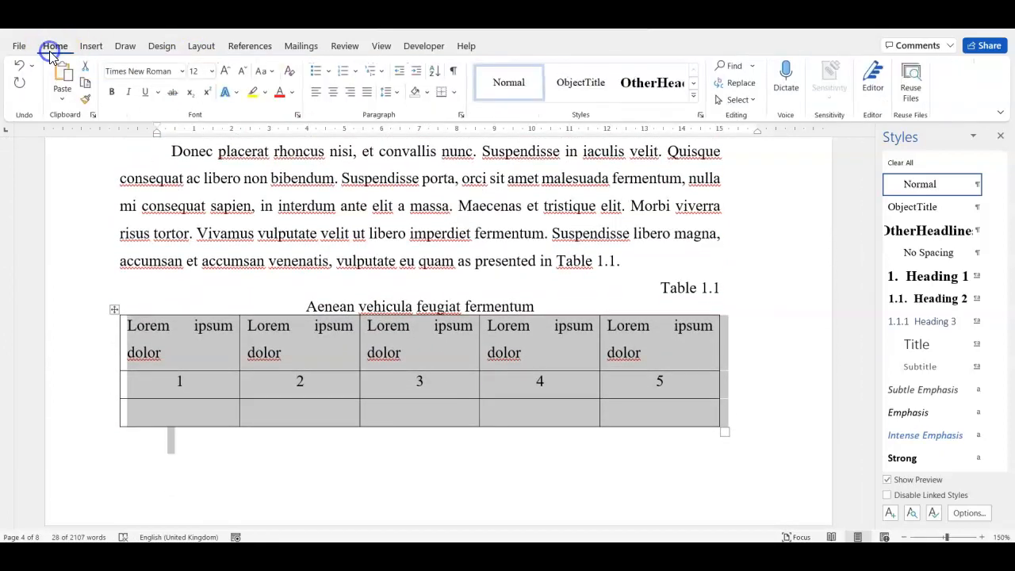
pyautogui.click(461, 115)
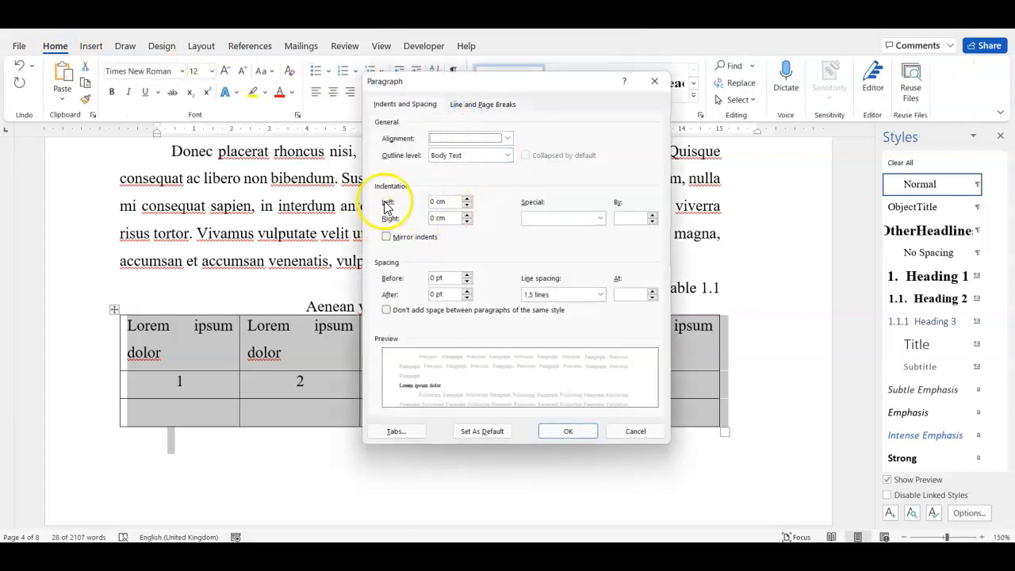
pyautogui.click(587, 296)
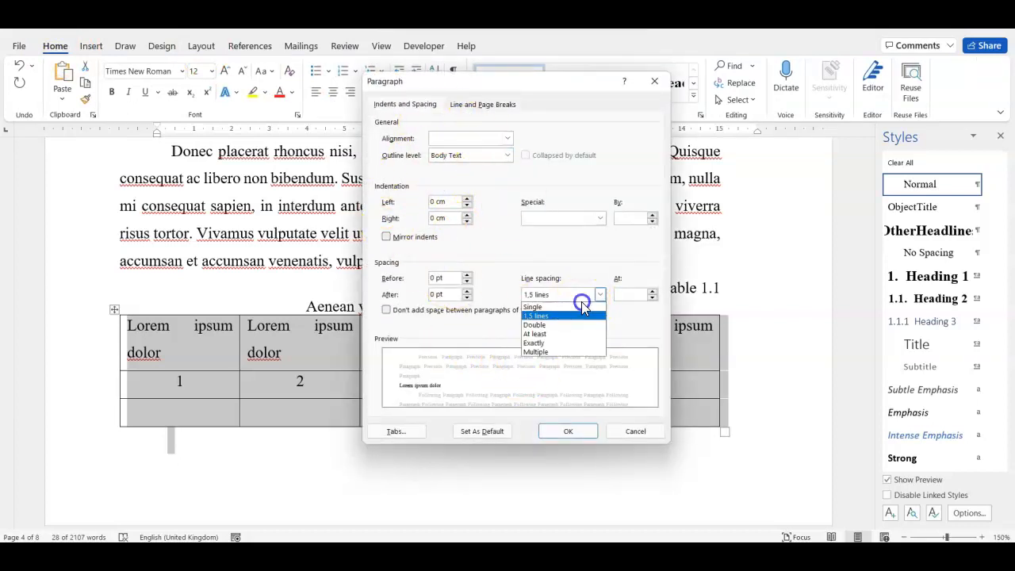
pyautogui.click(542, 306)
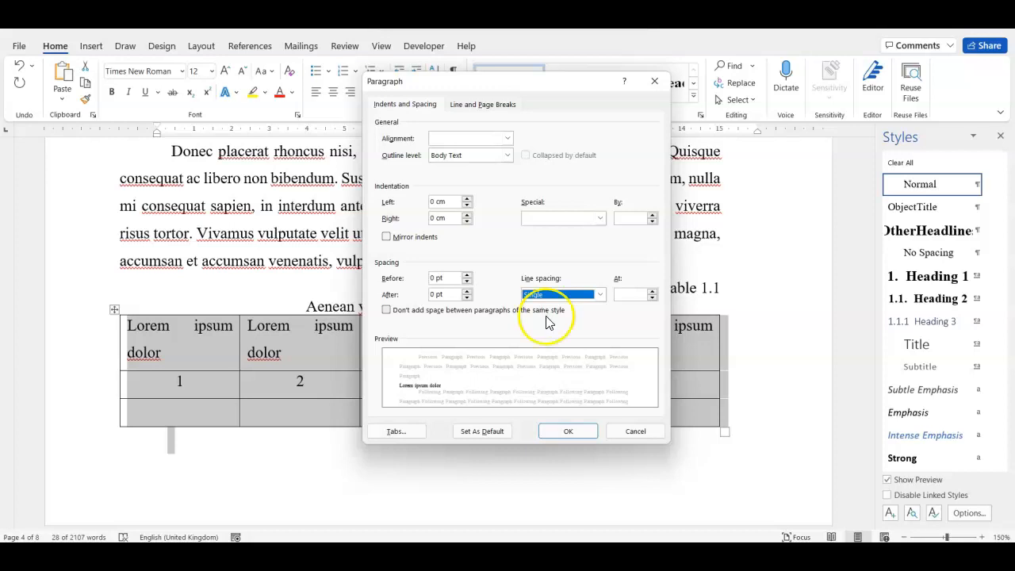
pyautogui.click(577, 435)
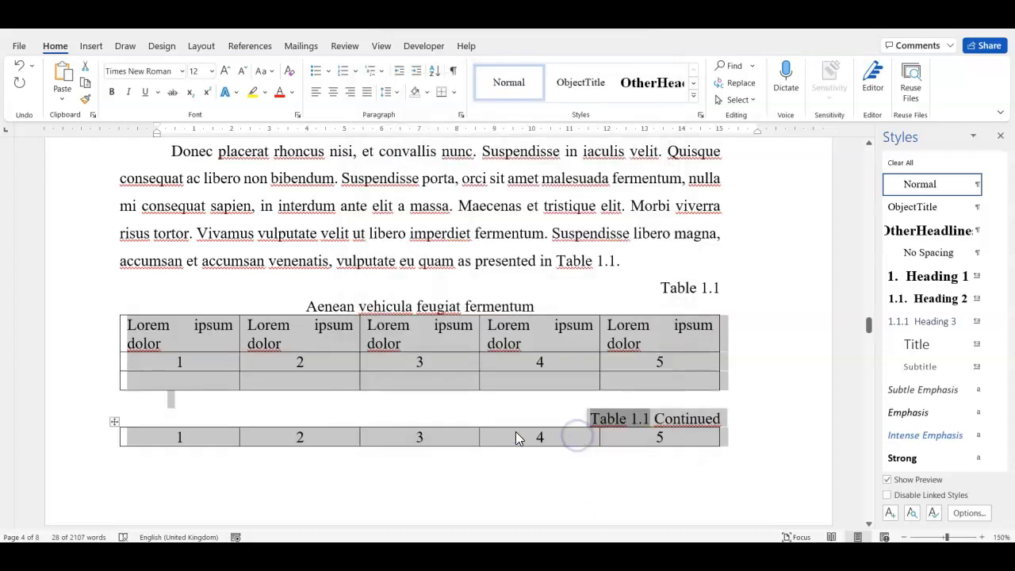
# - Examine how the two table parts and the "Table 1.1 Continued" caption are laid out across pages 4 and 5
pyautogui.scroll(-5, 514, 433)
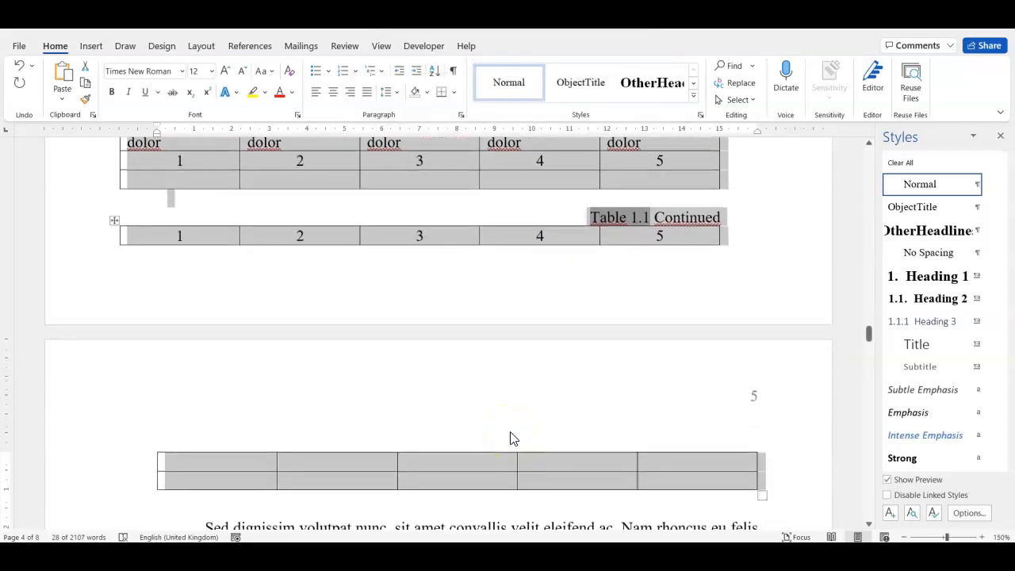
pyautogui.scroll(1, 511, 437)
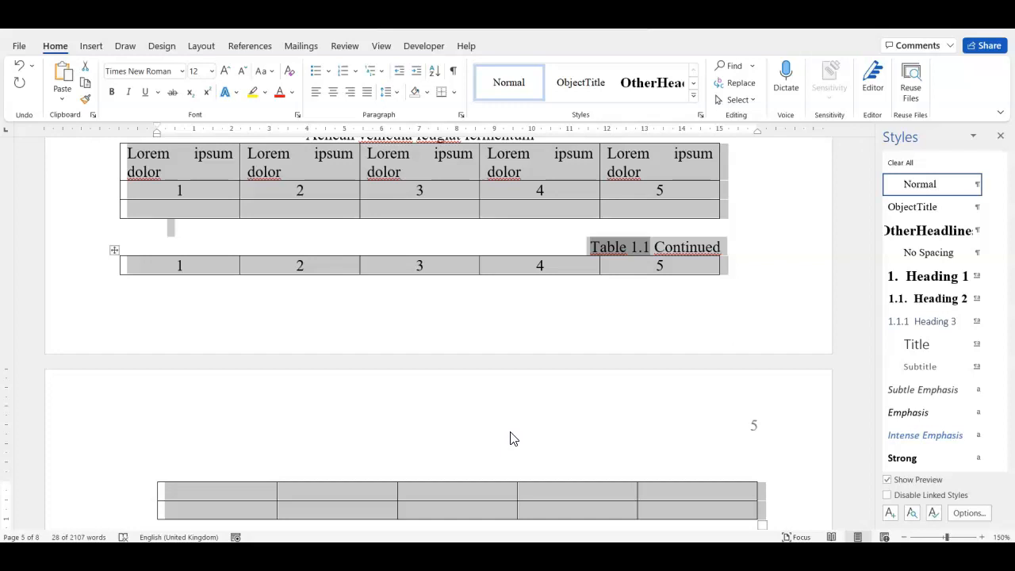
pyautogui.scroll(2, 511, 437)
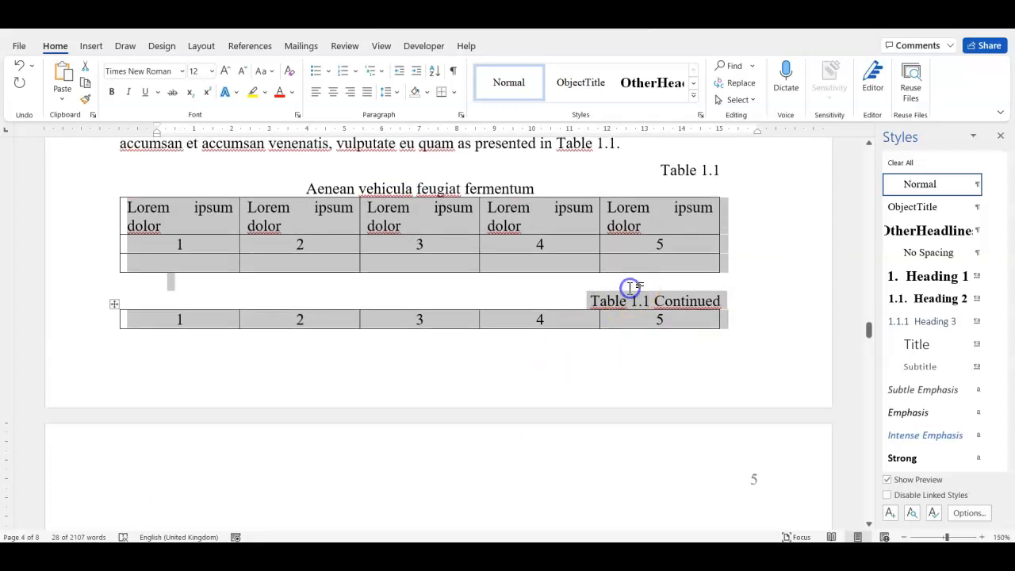
pyautogui.click(630, 289)
pyautogui.moveTo(585, 295); pyautogui.dragTo(673, 293)
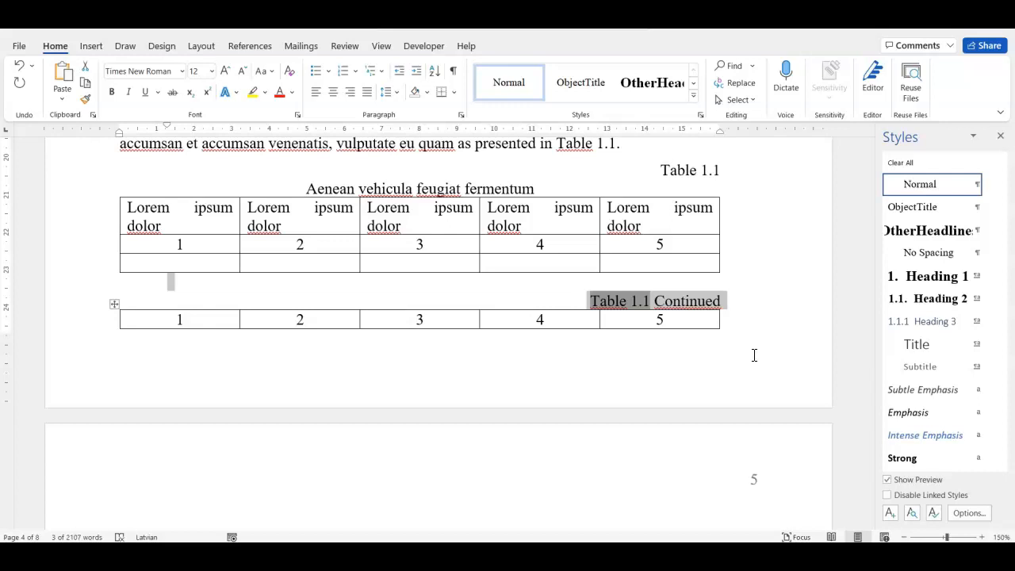
pyautogui.scroll(-3, 754, 355)
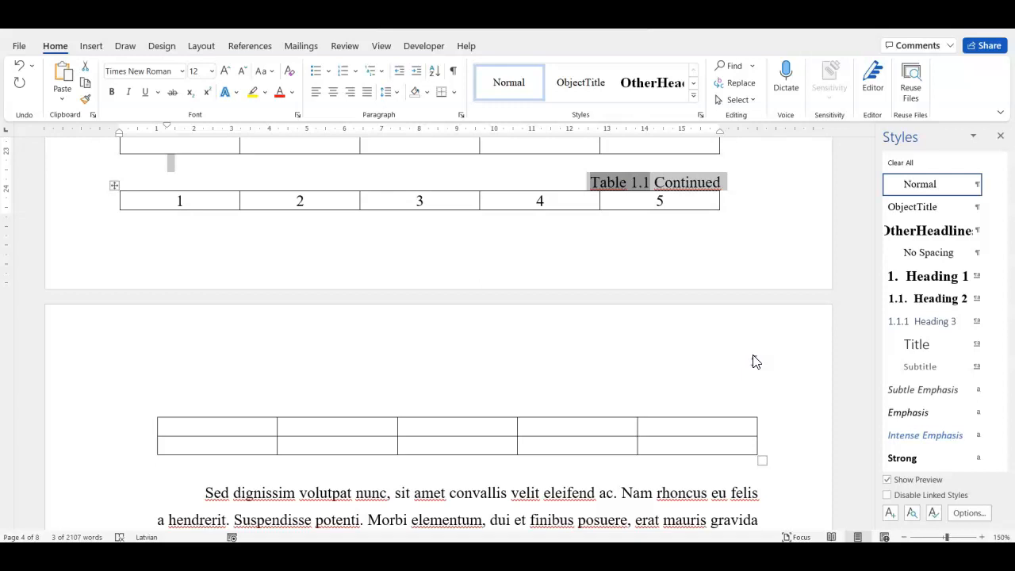
pyautogui.scroll(4, 631, 222)
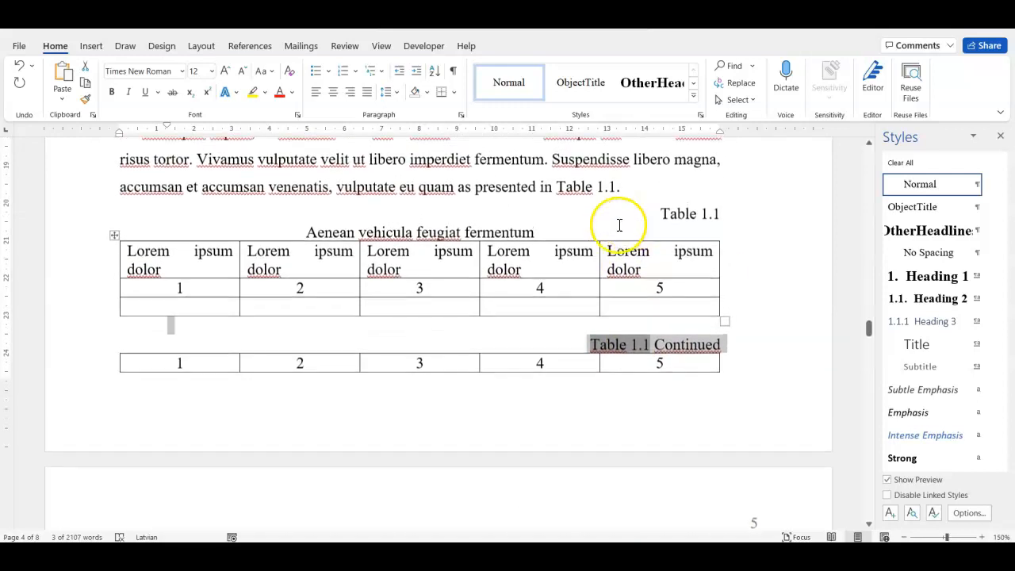
pyautogui.click(548, 198)
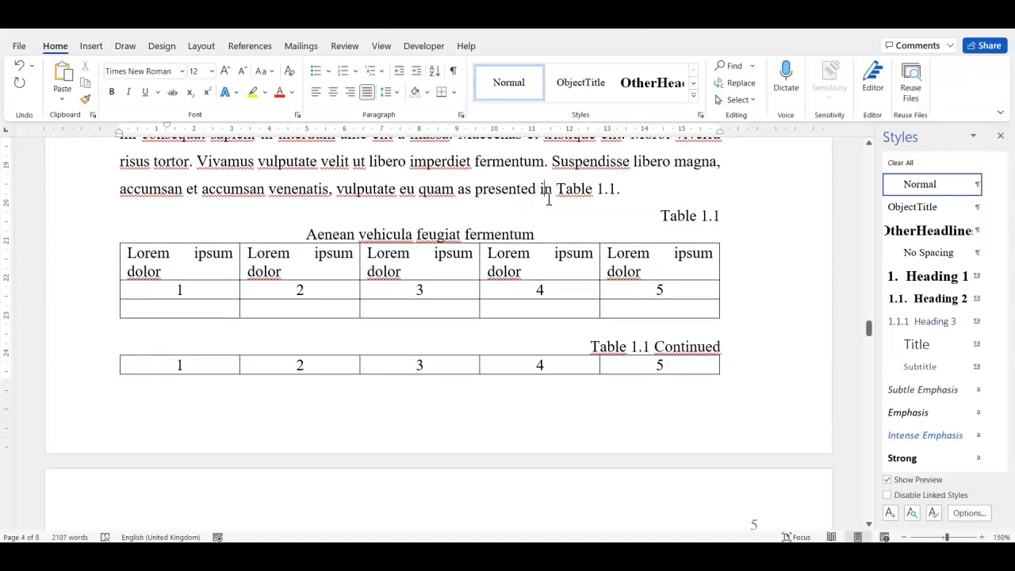